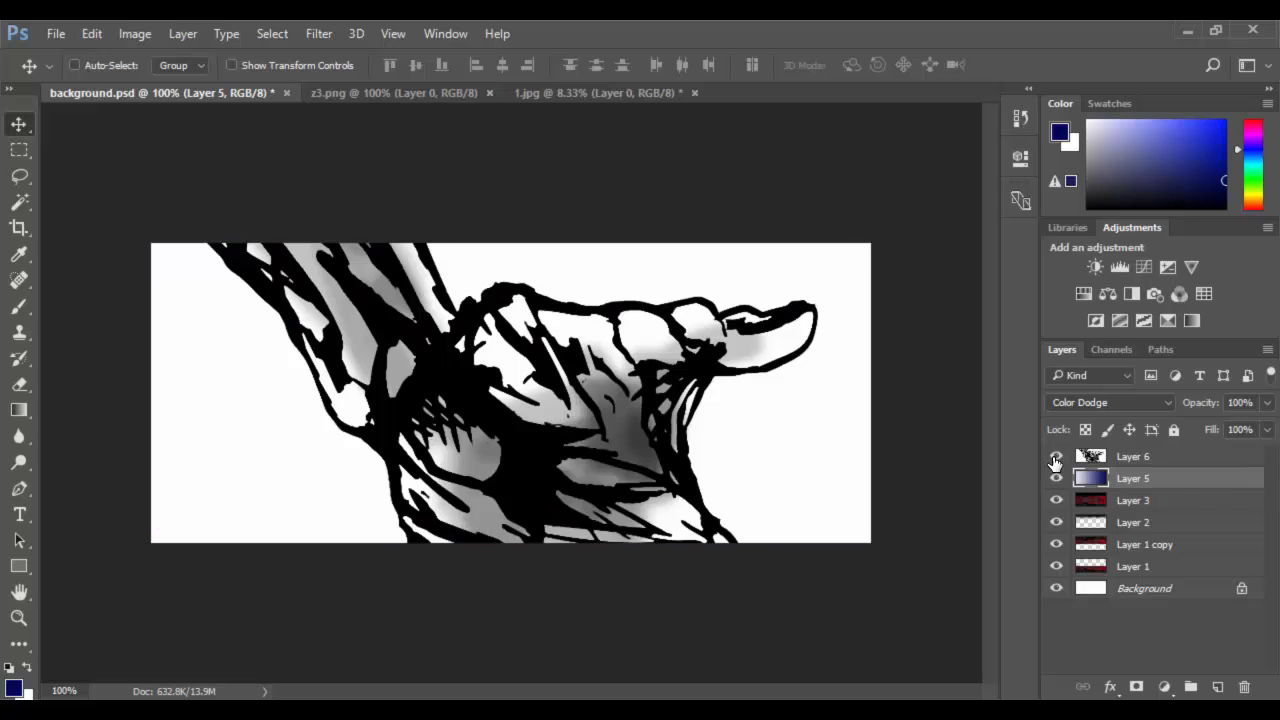
# Hide Layer 6 to view the banner artwork beneath it, and show the layer again
pyautogui.click(1055, 458)
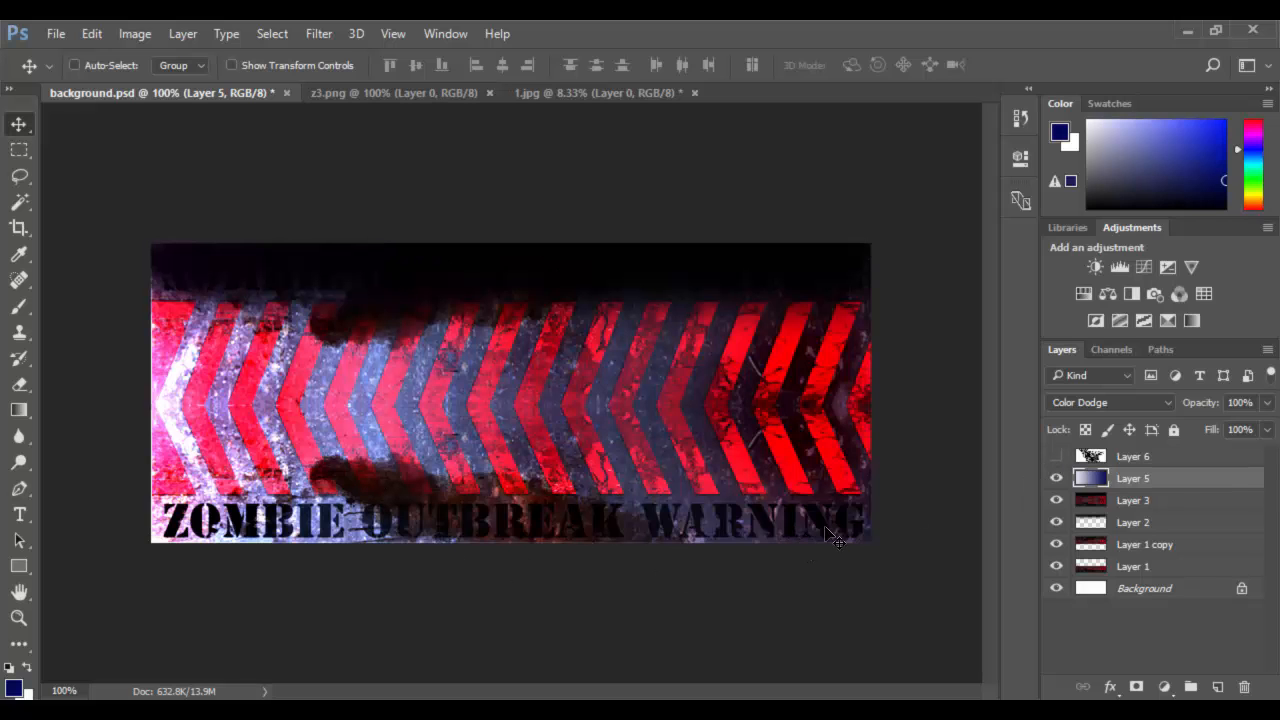
pyautogui.click(1056, 457)
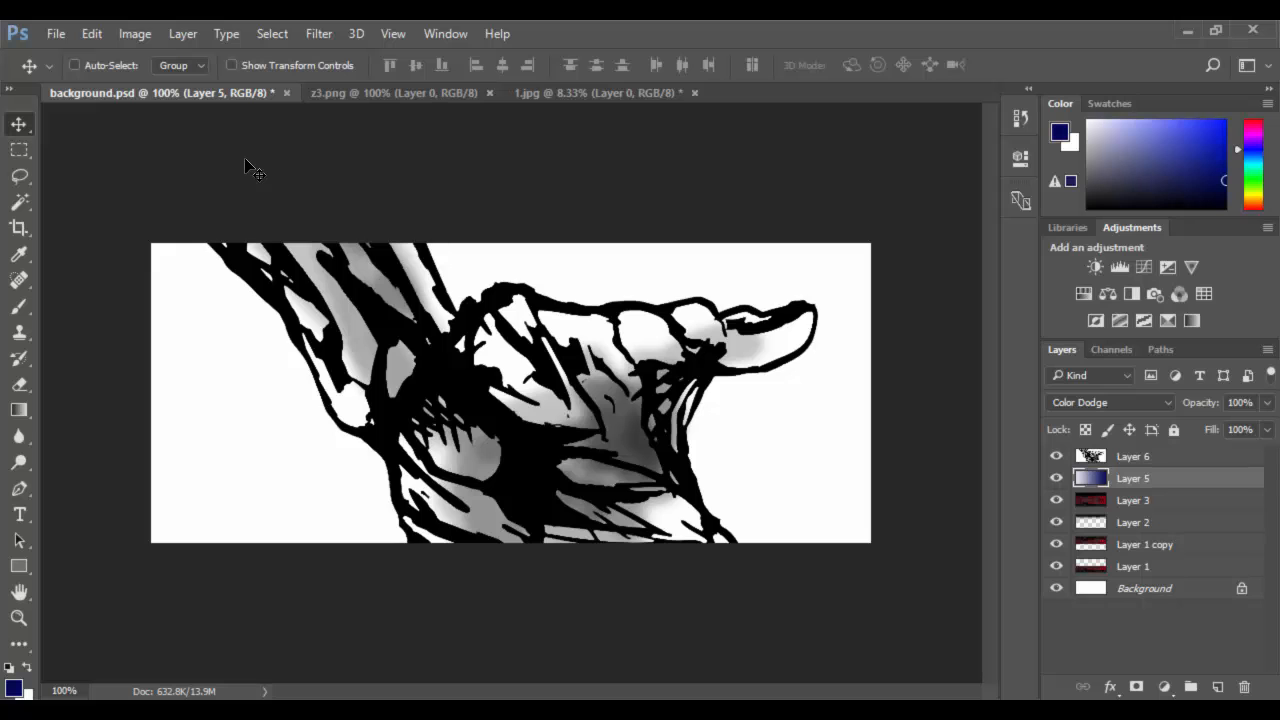
pyautogui.click(93, 35)
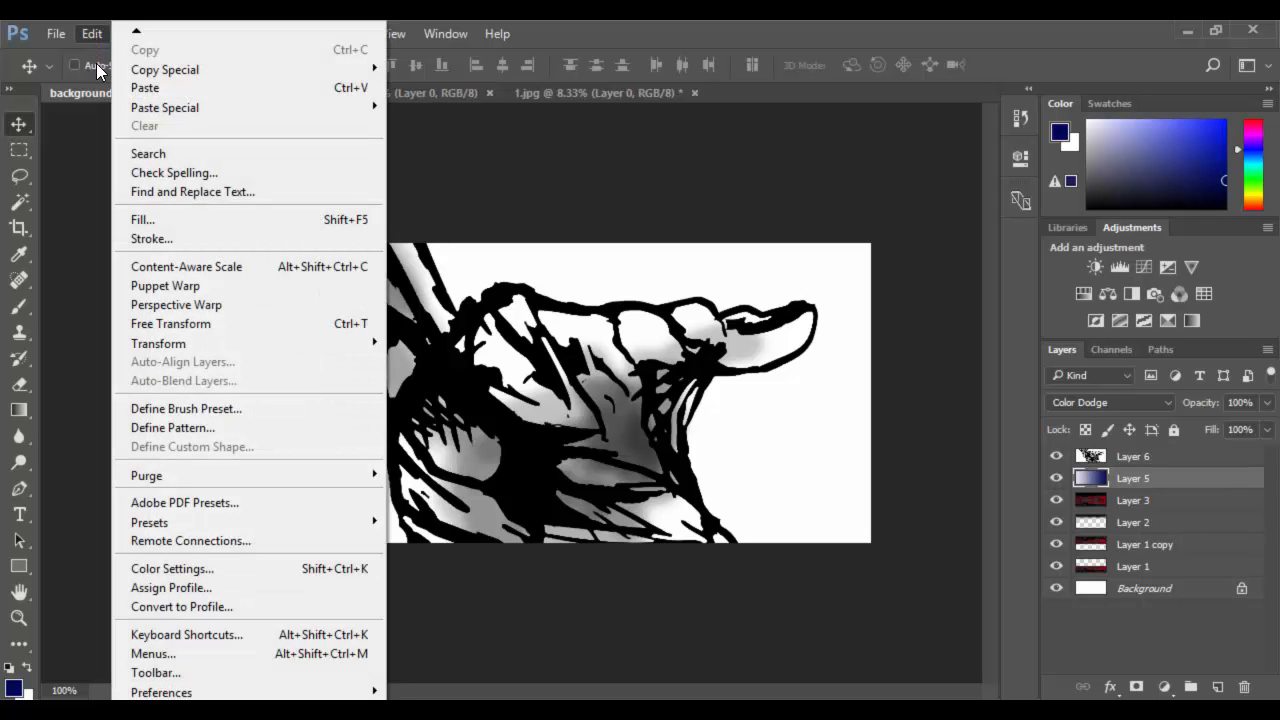
pyautogui.moveTo(168, 348)
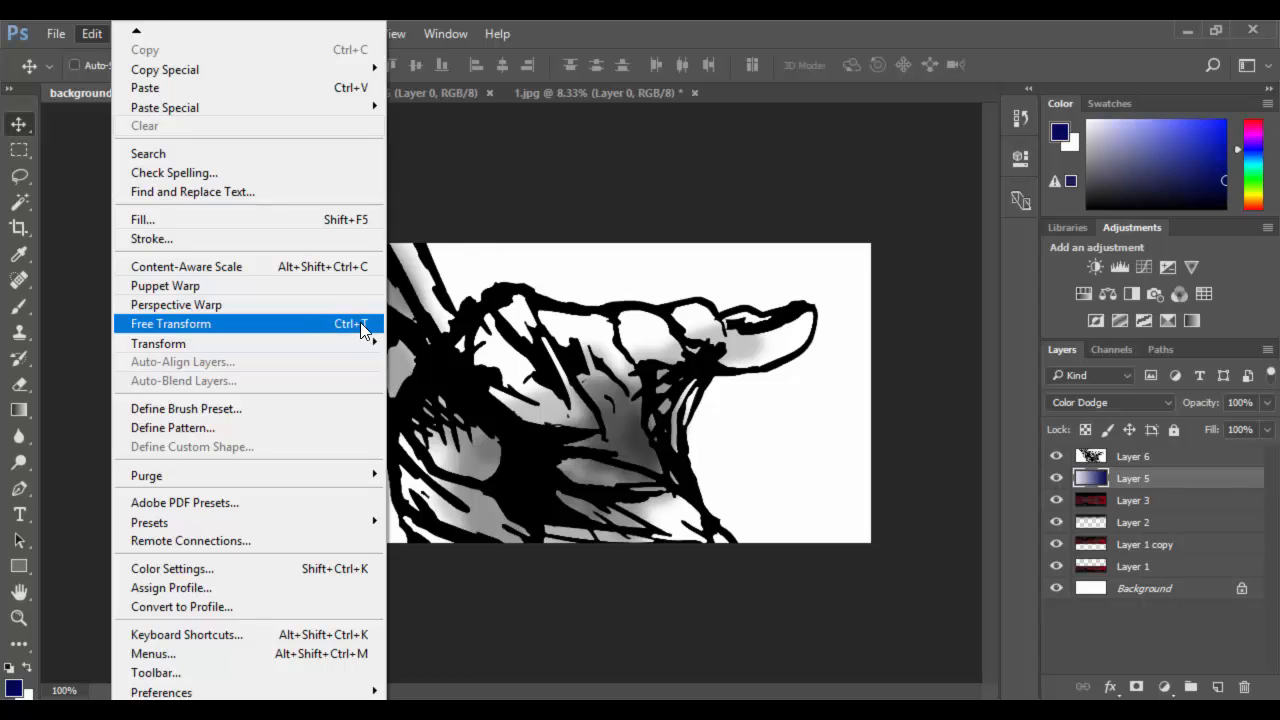
pyautogui.click(546, 158)
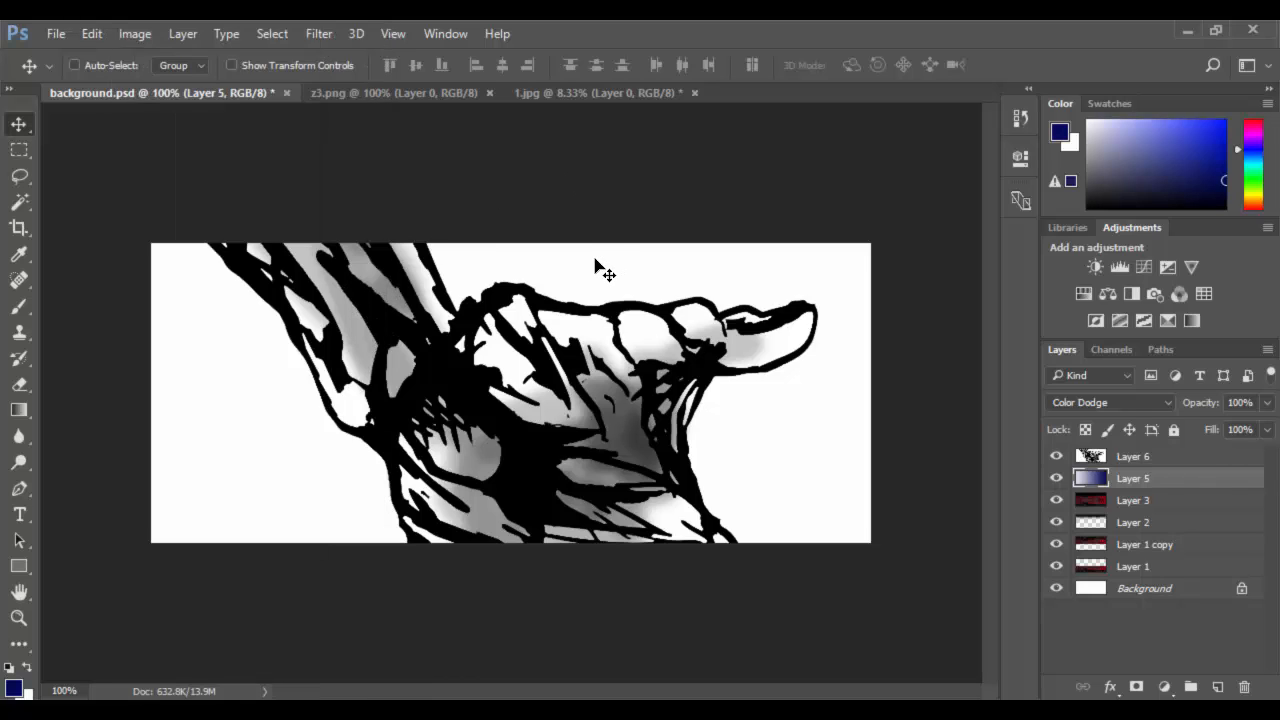
pyautogui.hotkey('ctrl', 't')
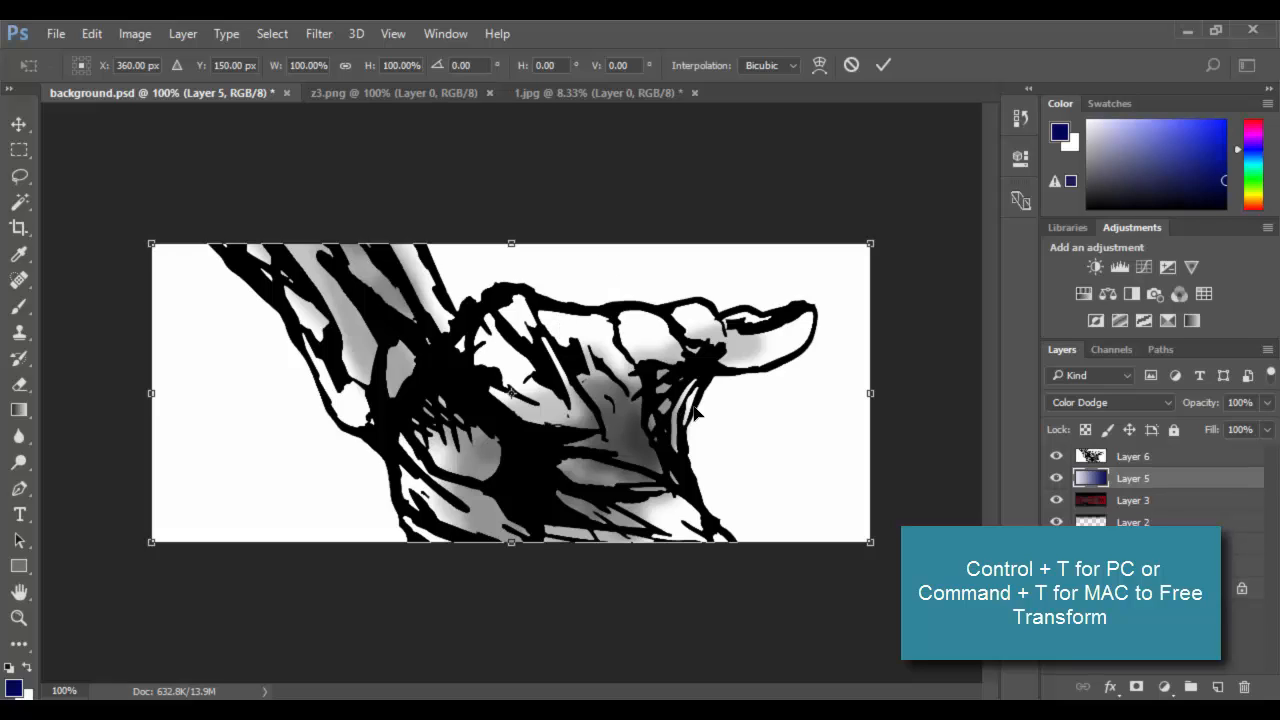
pyautogui.press('Return')
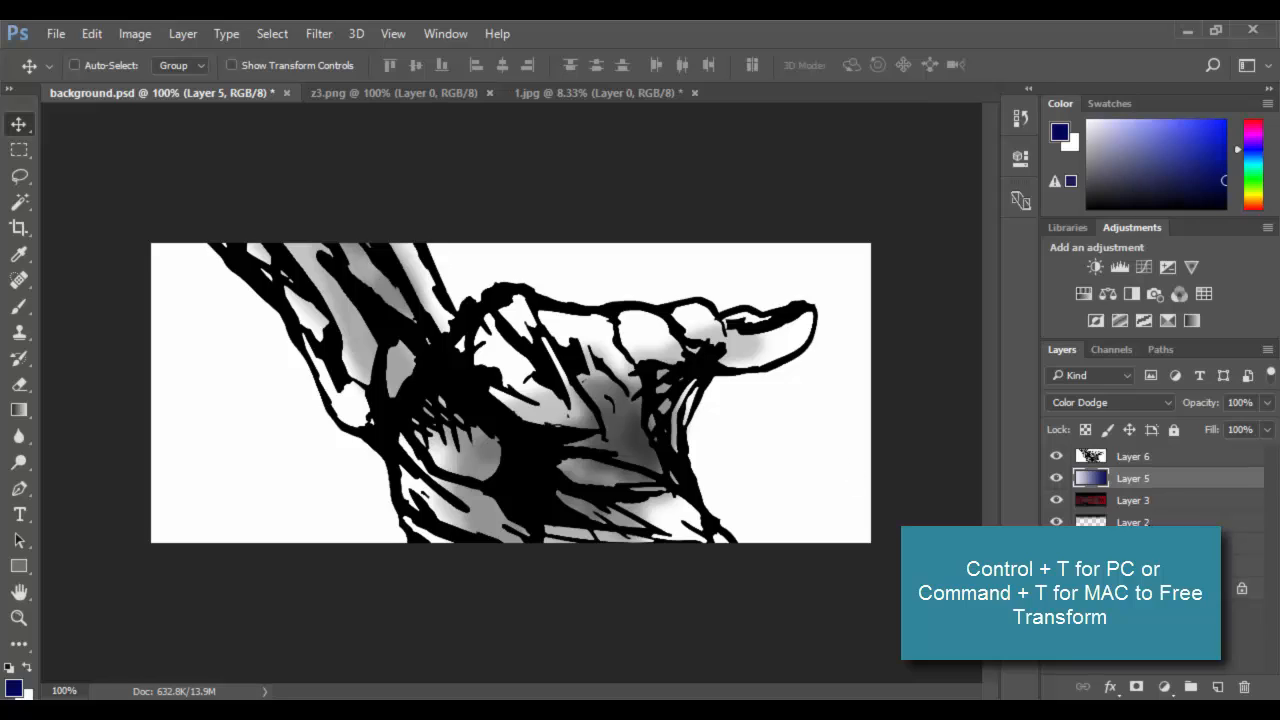
# Free-transform Layer 6, scaling the arm drawing down to about 40% and placing it over the middle of the banner
pyautogui.click(1160, 460)
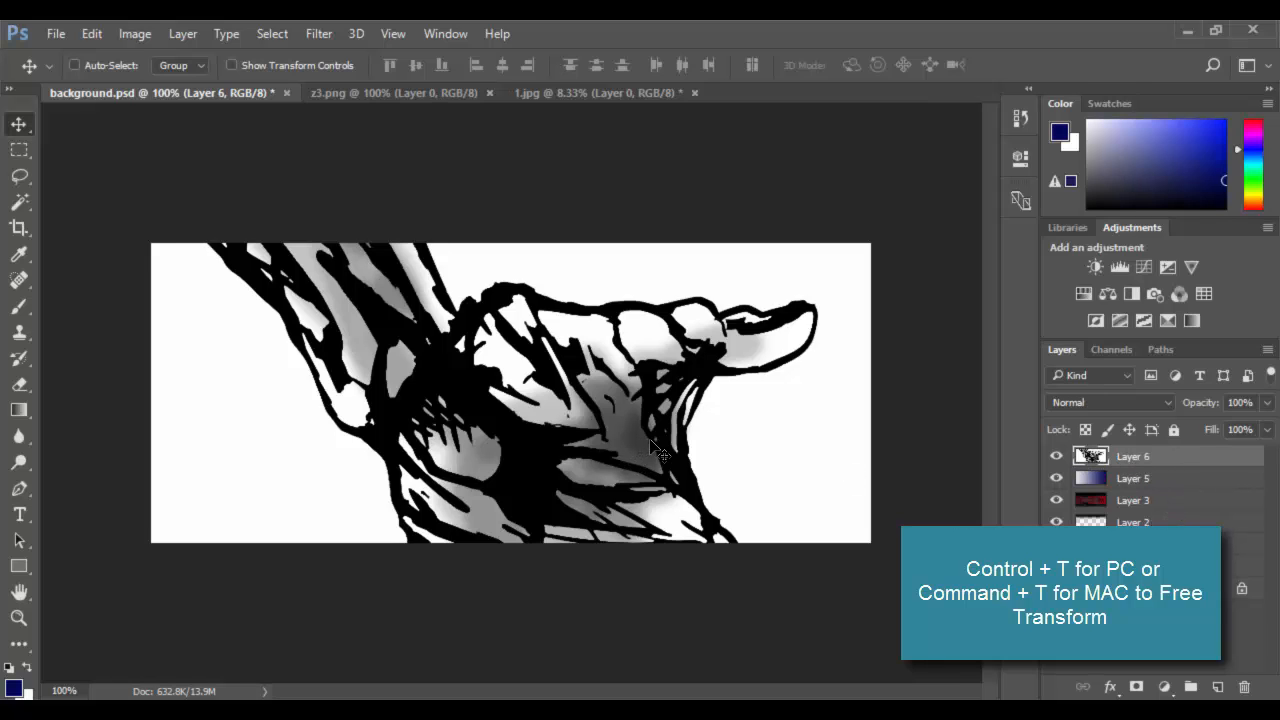
pyautogui.hotkey('ctrl', 't')
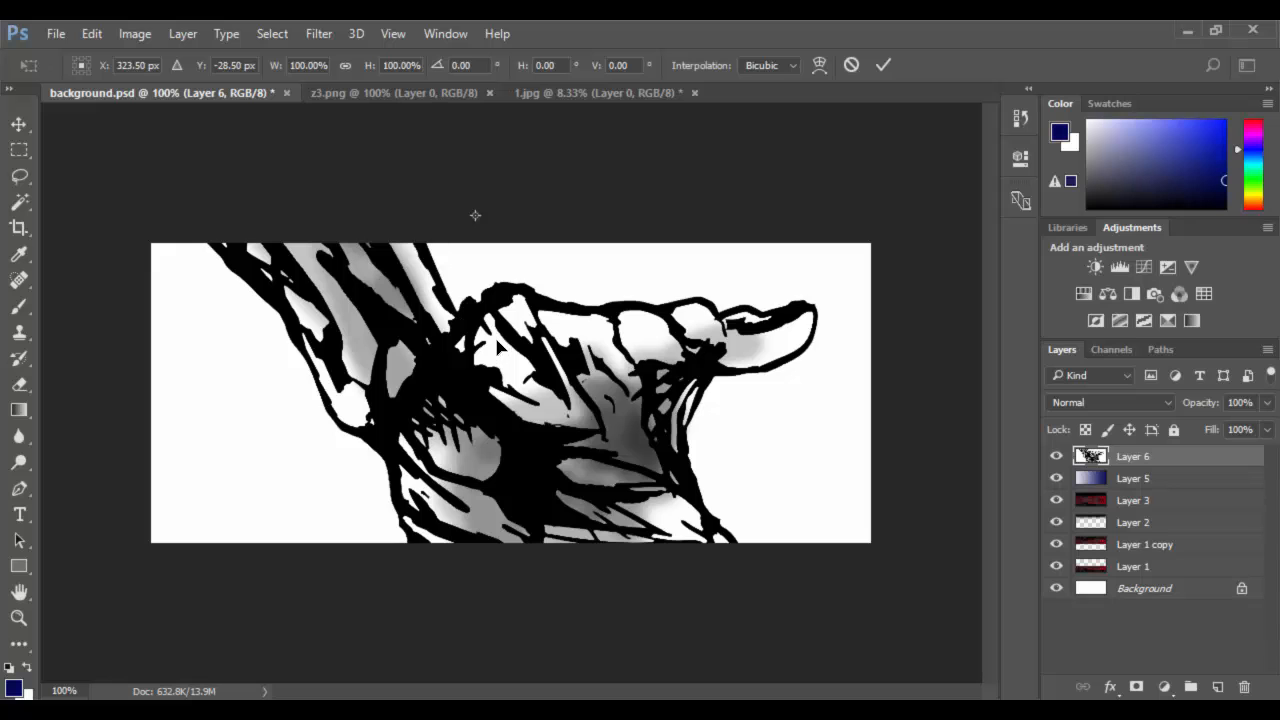
pyautogui.hotkey('ctrl', '-')
pyautogui.hotkey('ctrl', '-')
pyautogui.hotkey('ctrl', '-')
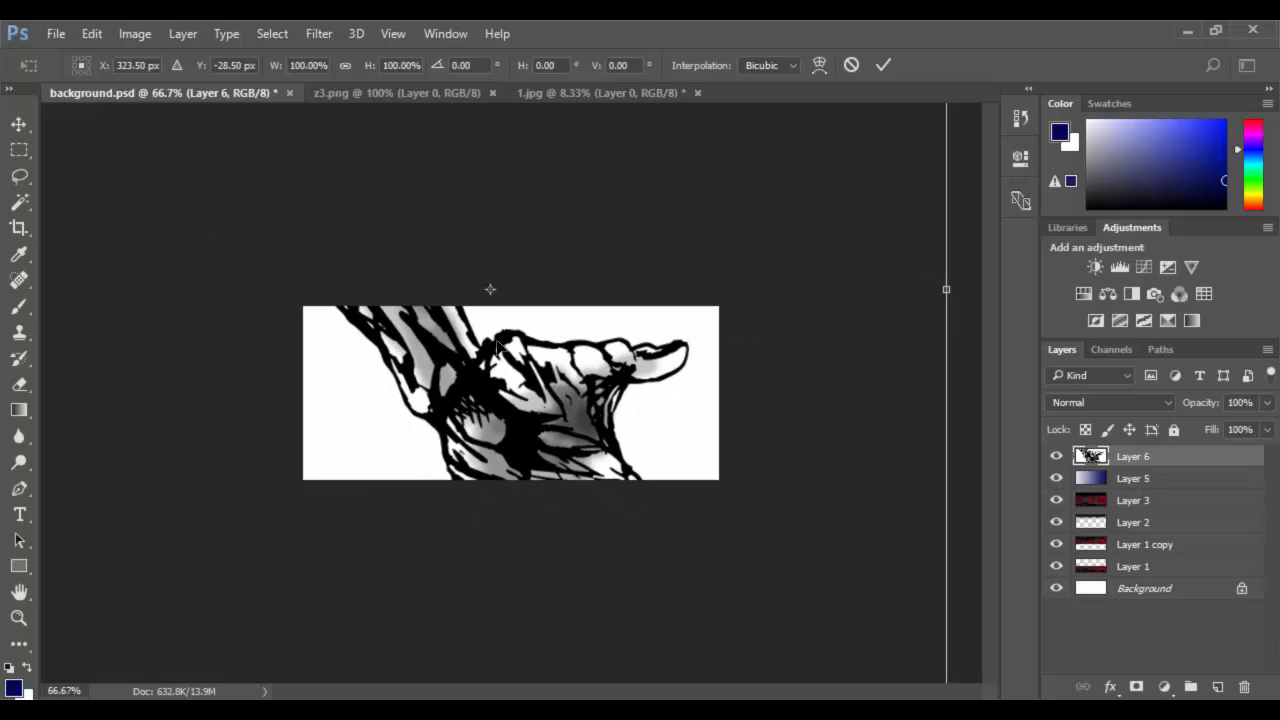
pyautogui.hotkey('ctrl', '-')
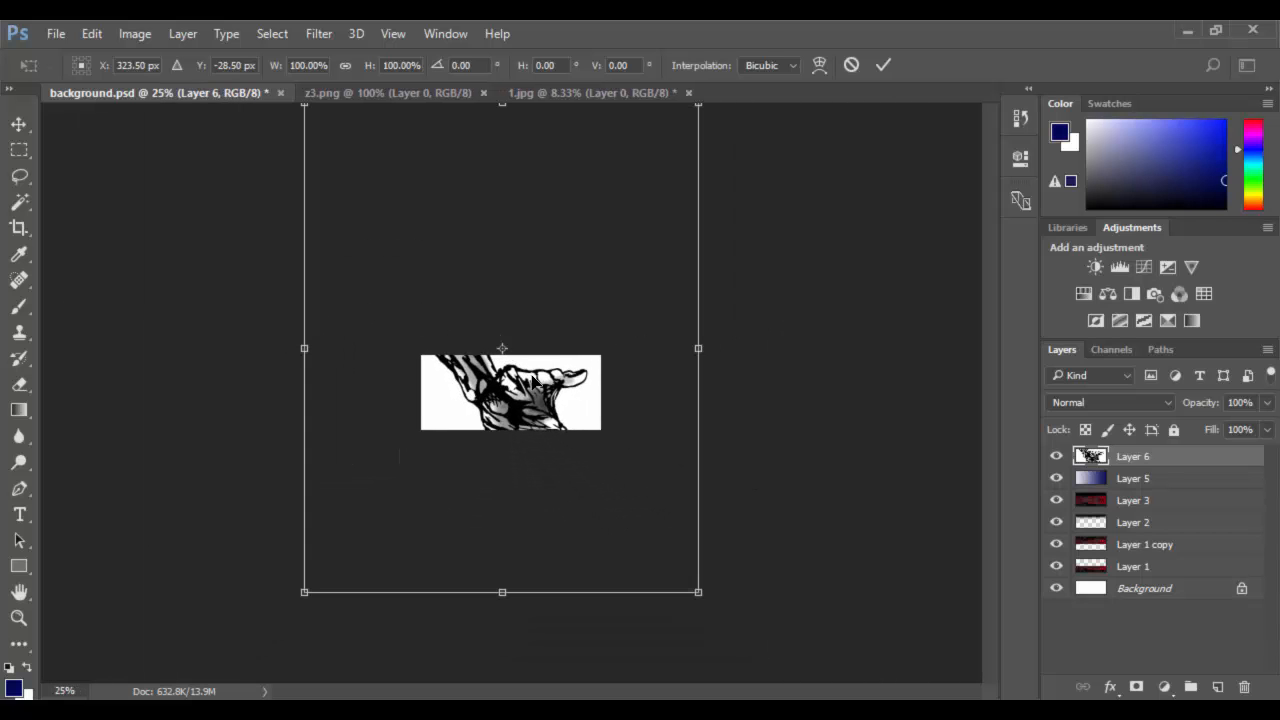
pyautogui.moveTo(568, 375); pyautogui.dragTo(592, 418)
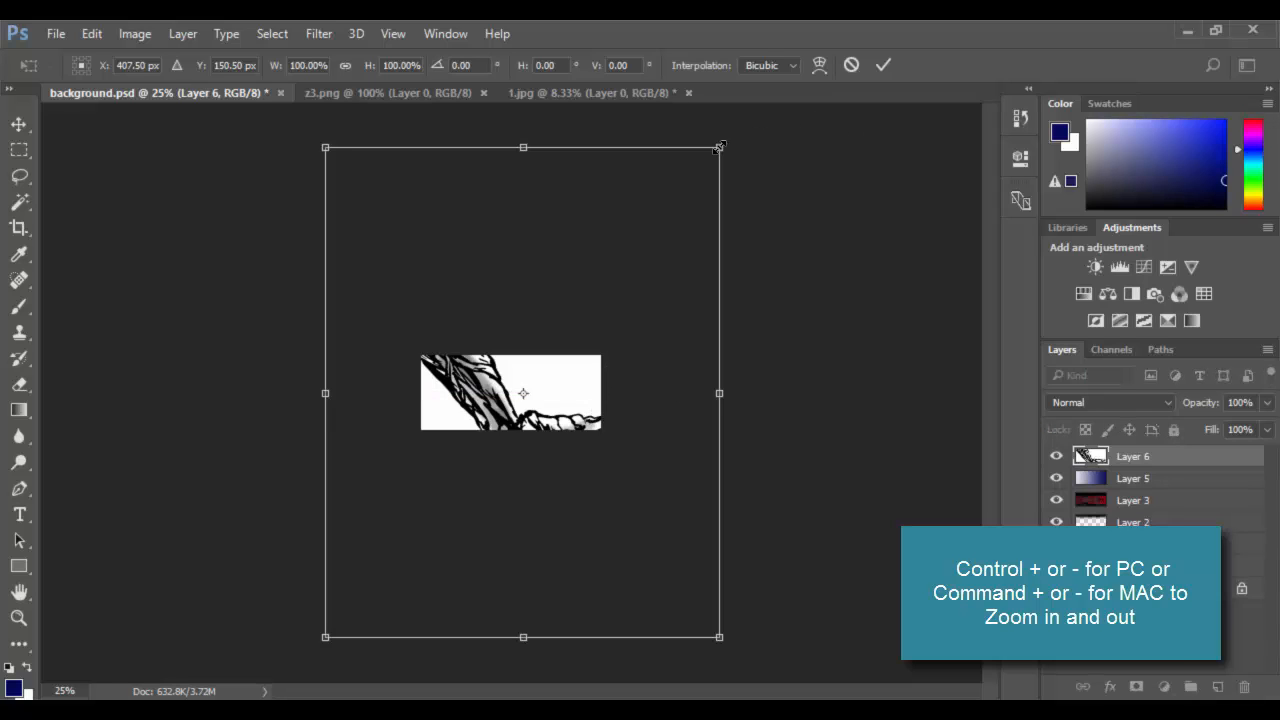
pyautogui.moveTo(719, 147); pyautogui.dragTo(482, 442)
pyautogui.moveTo(447, 522); pyautogui.dragTo(551, 396)
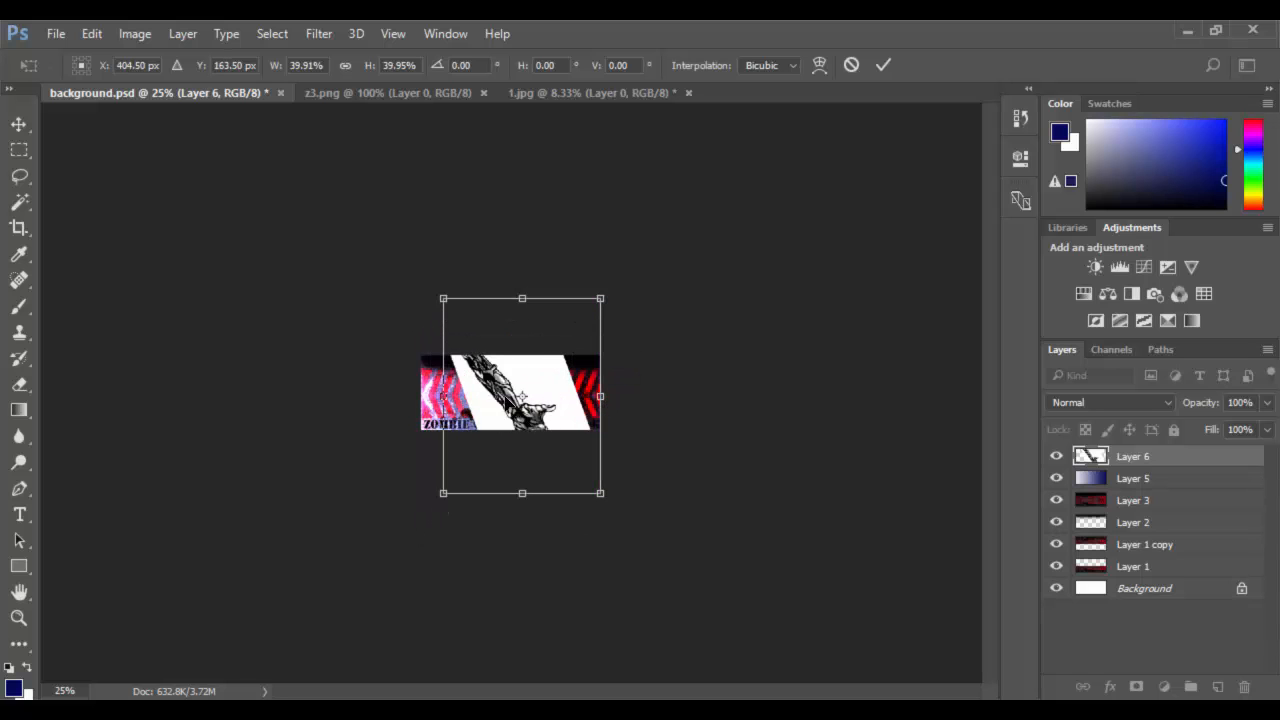
# Reposition the arm drawing within the banner and squeeze it to about 22% width and 29% height
pyautogui.hotkey('ctrl', '+')
pyautogui.hotkey('ctrl', '+')
pyautogui.hotkey('ctrl', '+')
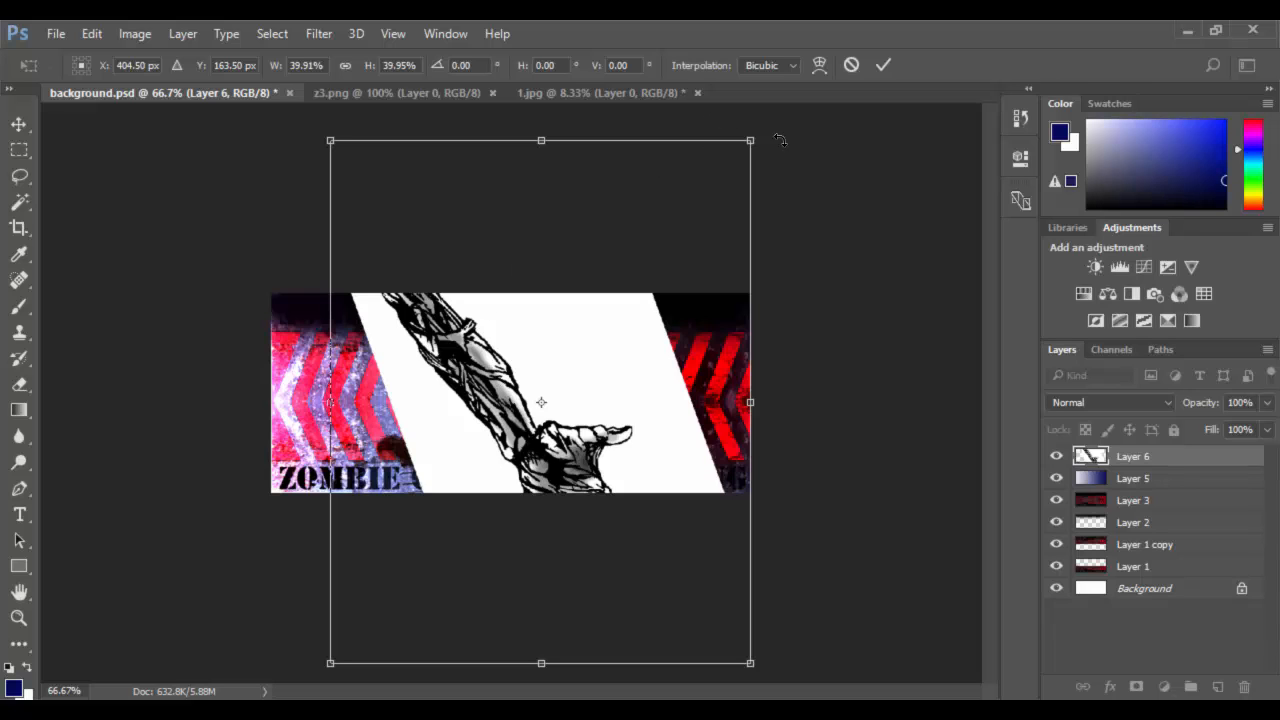
pyautogui.moveTo(620, 370); pyautogui.dragTo(510, 304)
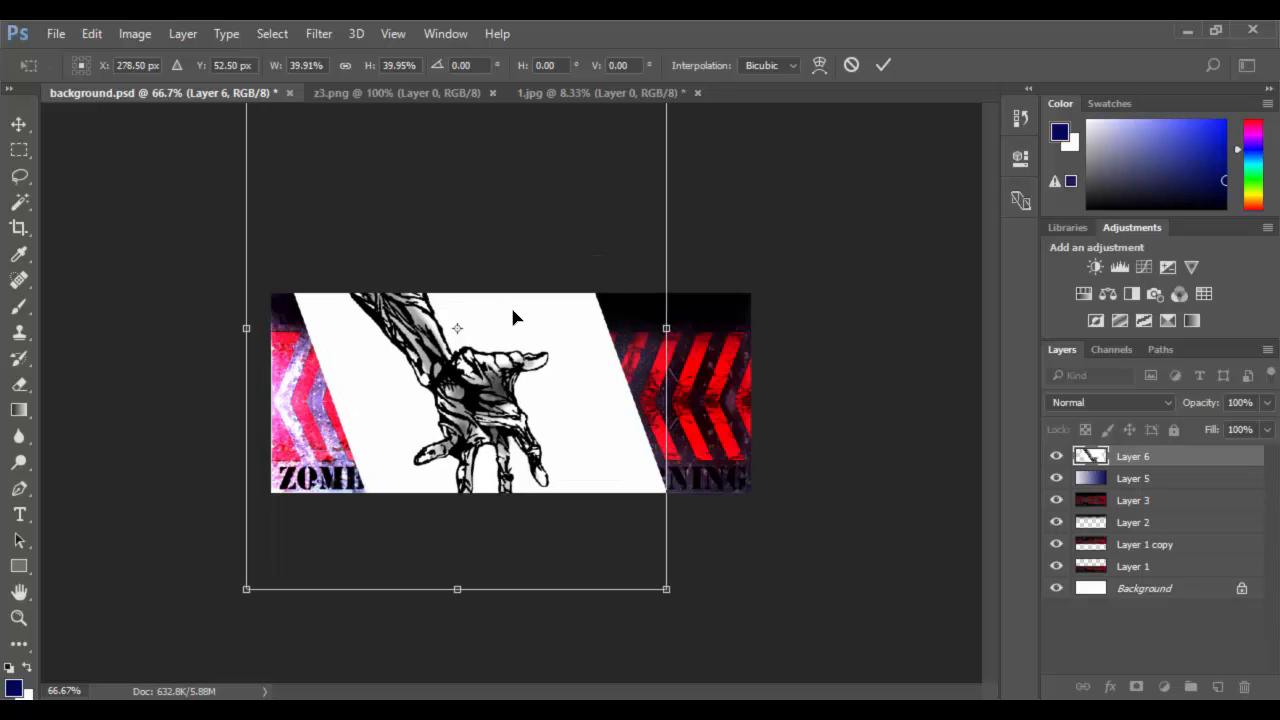
pyautogui.moveTo(525, 450); pyautogui.dragTo(598, 535)
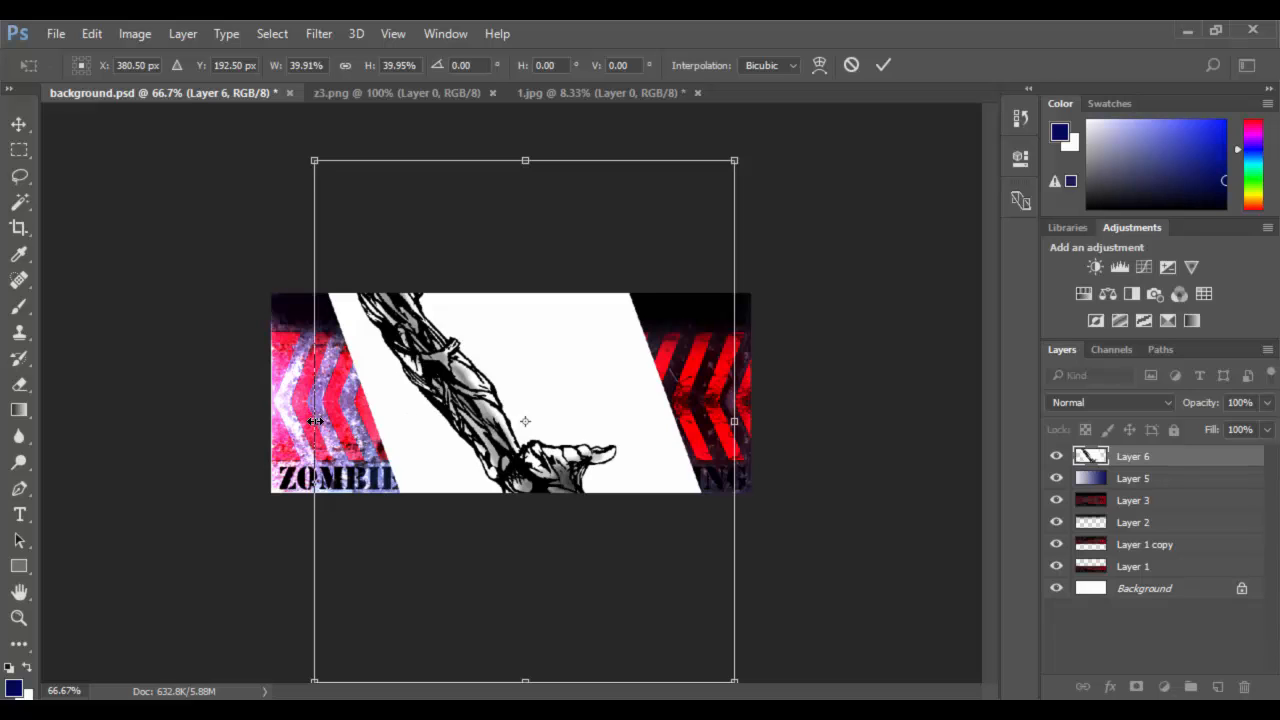
pyautogui.moveTo(315, 421); pyautogui.dragTo(384, 421)
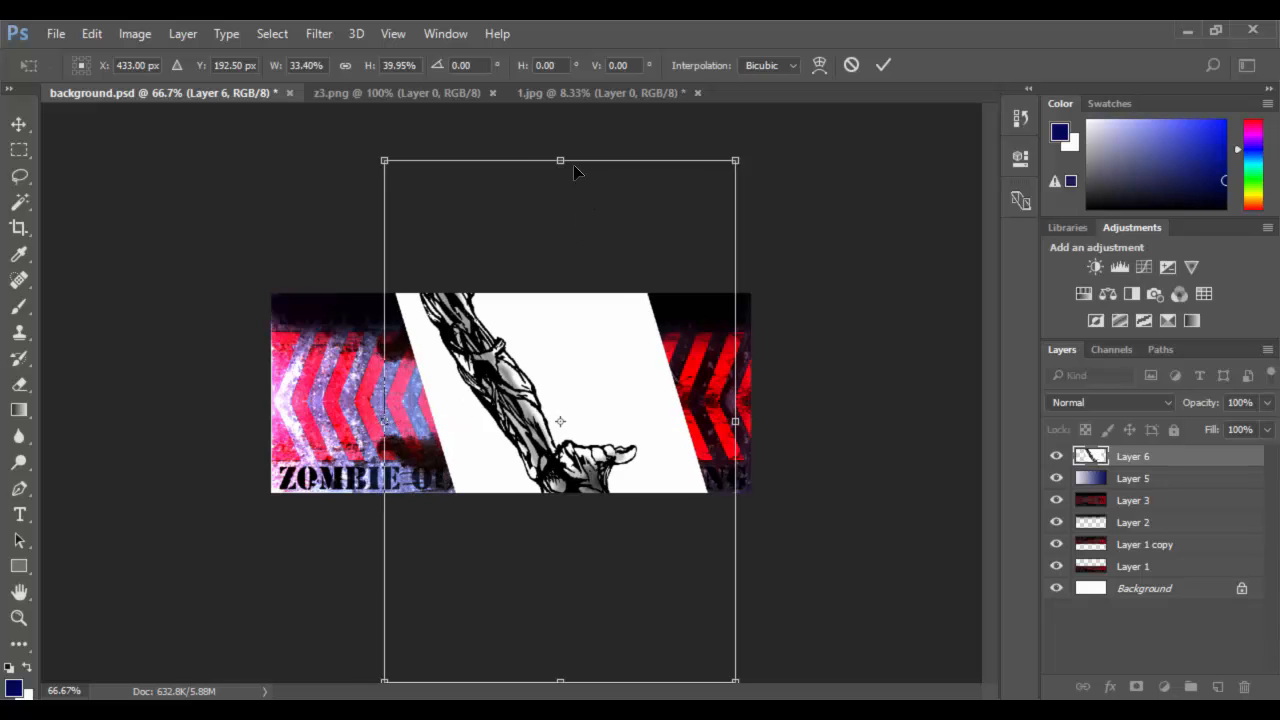
pyautogui.moveTo(560, 160); pyautogui.dragTo(560, 289)
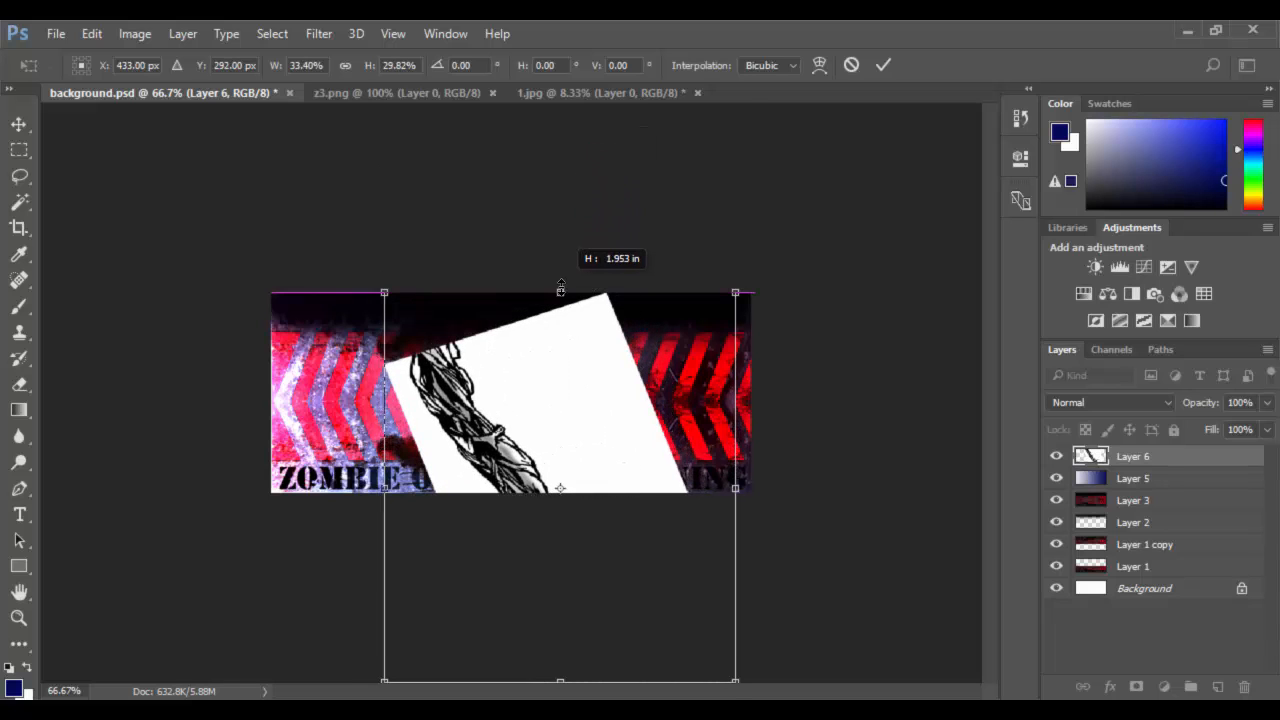
pyautogui.moveTo(569, 410); pyautogui.dragTo(559, 346)
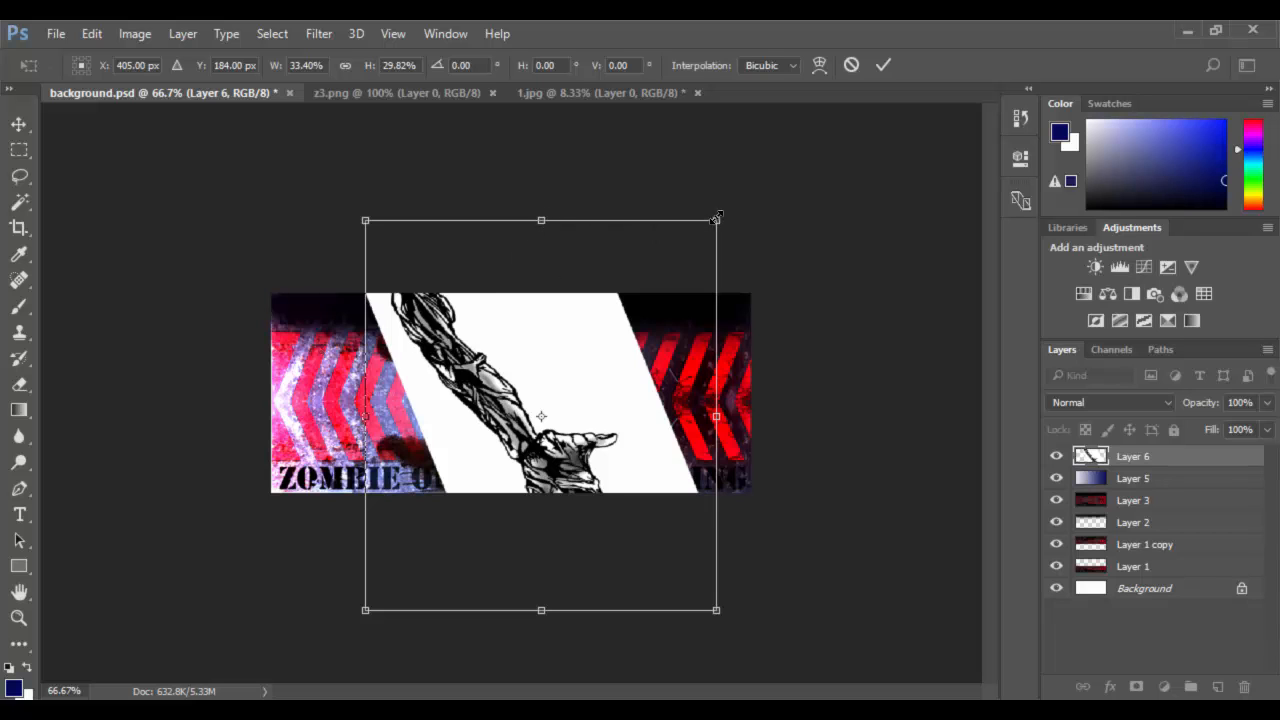
pyautogui.moveTo(714, 219); pyautogui.dragTo(573, 243)
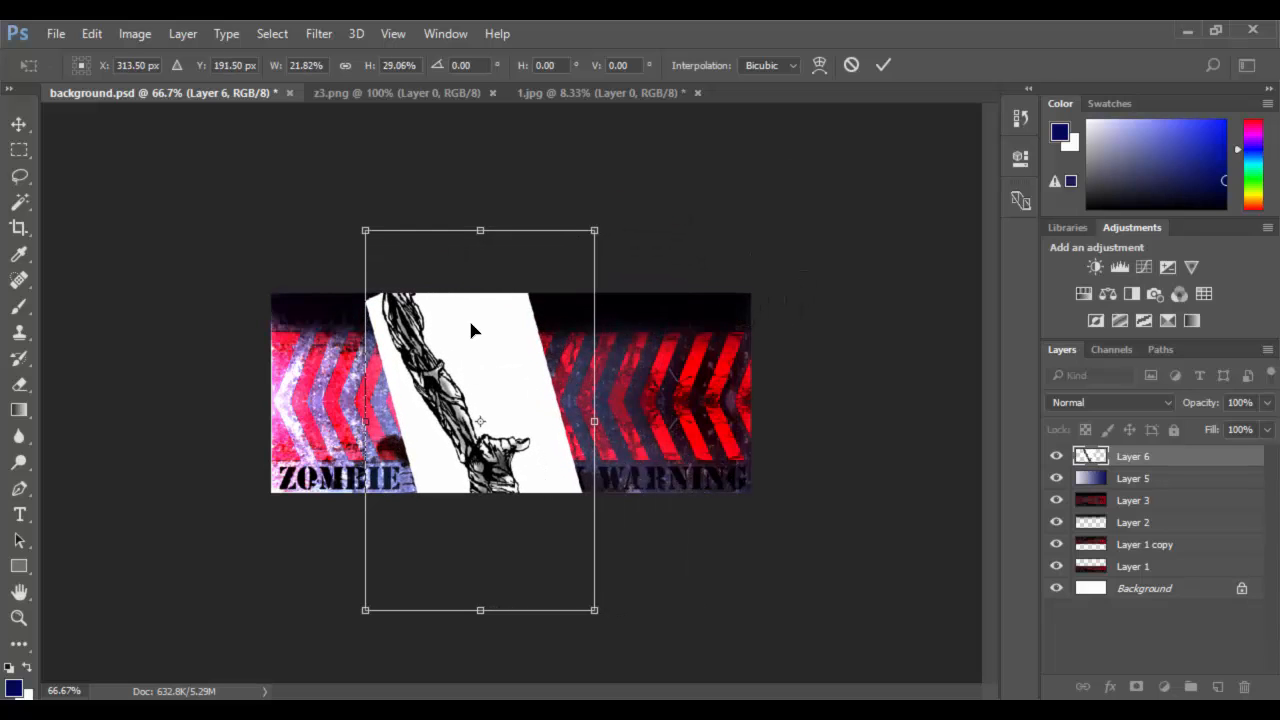
# Link the width and height scale at 21.82% and move the arm drawing to about X 360 px, Y 188.5 px
pyautogui.click(345, 66)
pyautogui.click(345, 70)
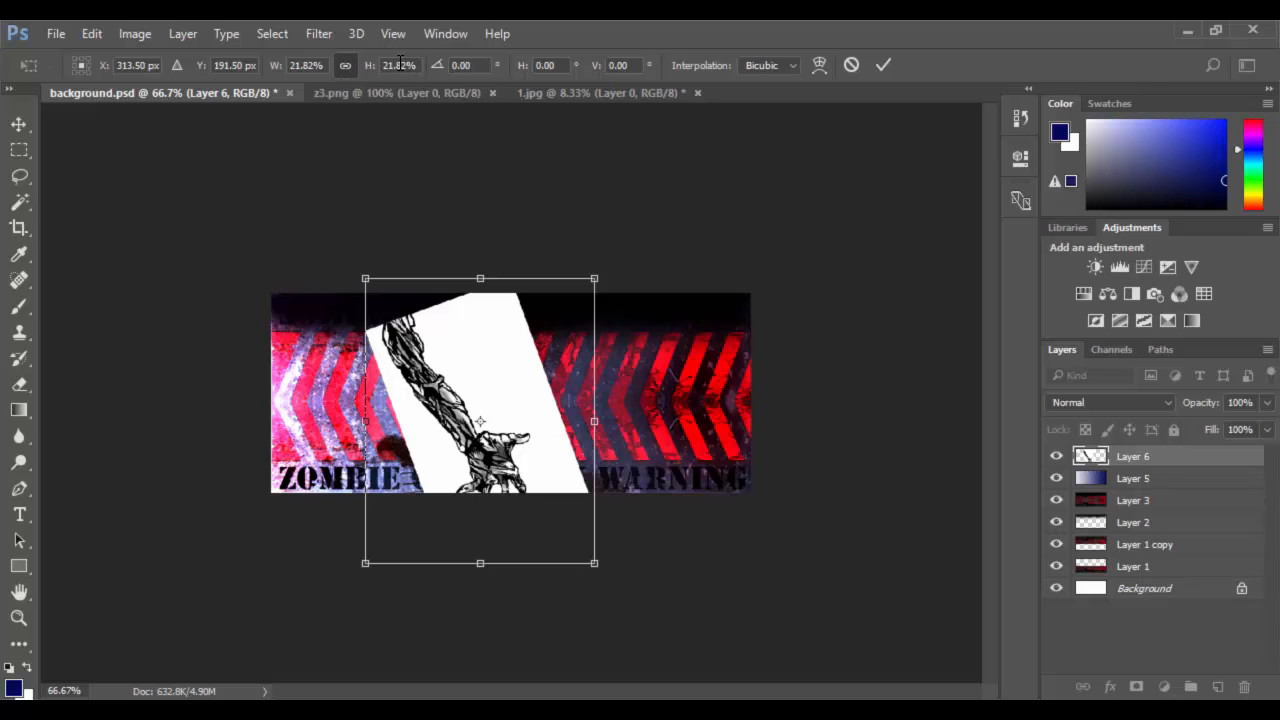
pyautogui.moveTo(511, 354)
pyautogui.mouseDown()
pyautogui.moveTo(533, 319)
pyautogui.moveTo(533, 347)
pyautogui.moveTo(519, 350)
pyautogui.moveTo(536, 352)
pyautogui.mouseUp()
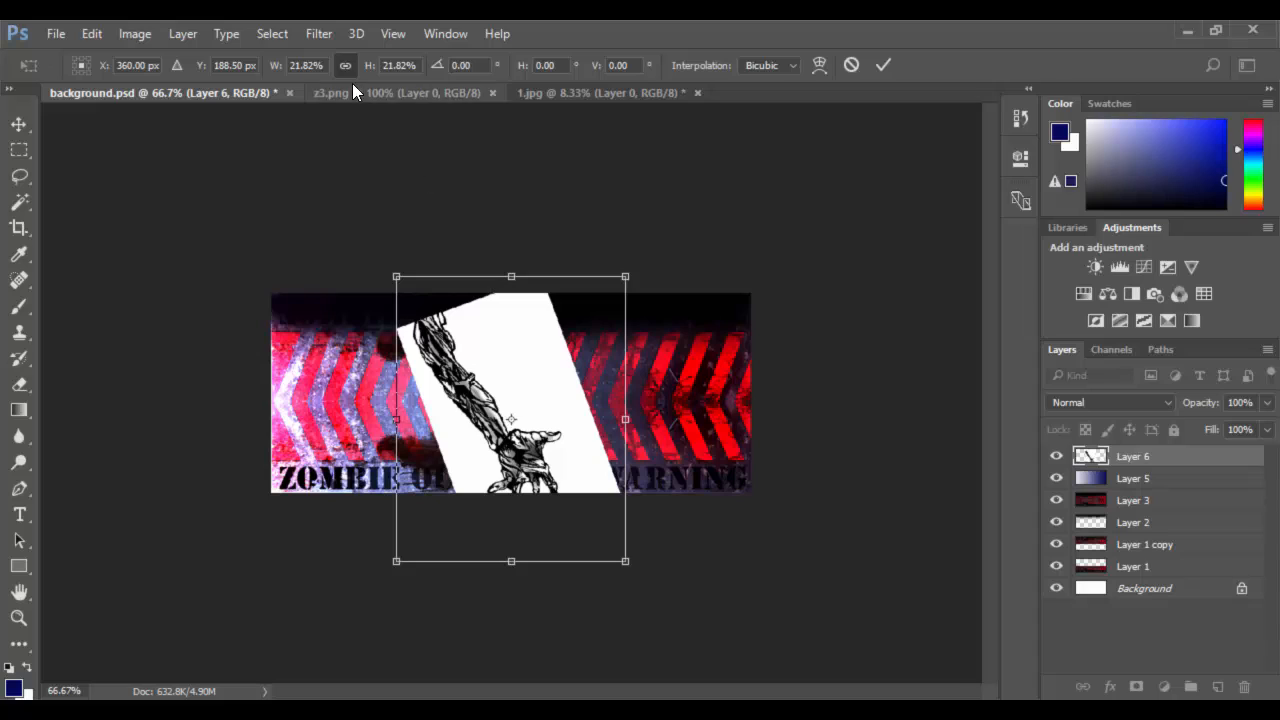
pyautogui.click(325, 65)
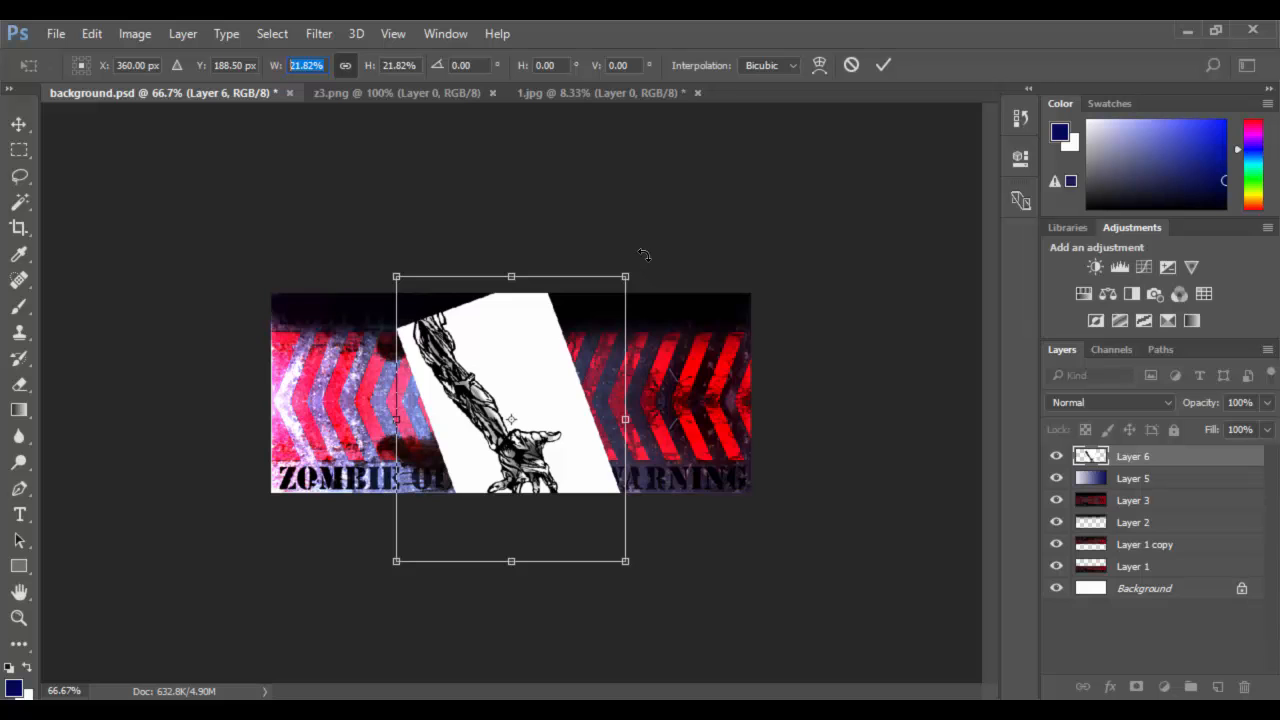
# Rotate the arm drawing to about -66.5°, moving the reference point towards the banner's lower left for the final turn
pyautogui.moveTo(648, 257); pyautogui.dragTo(470, 306)
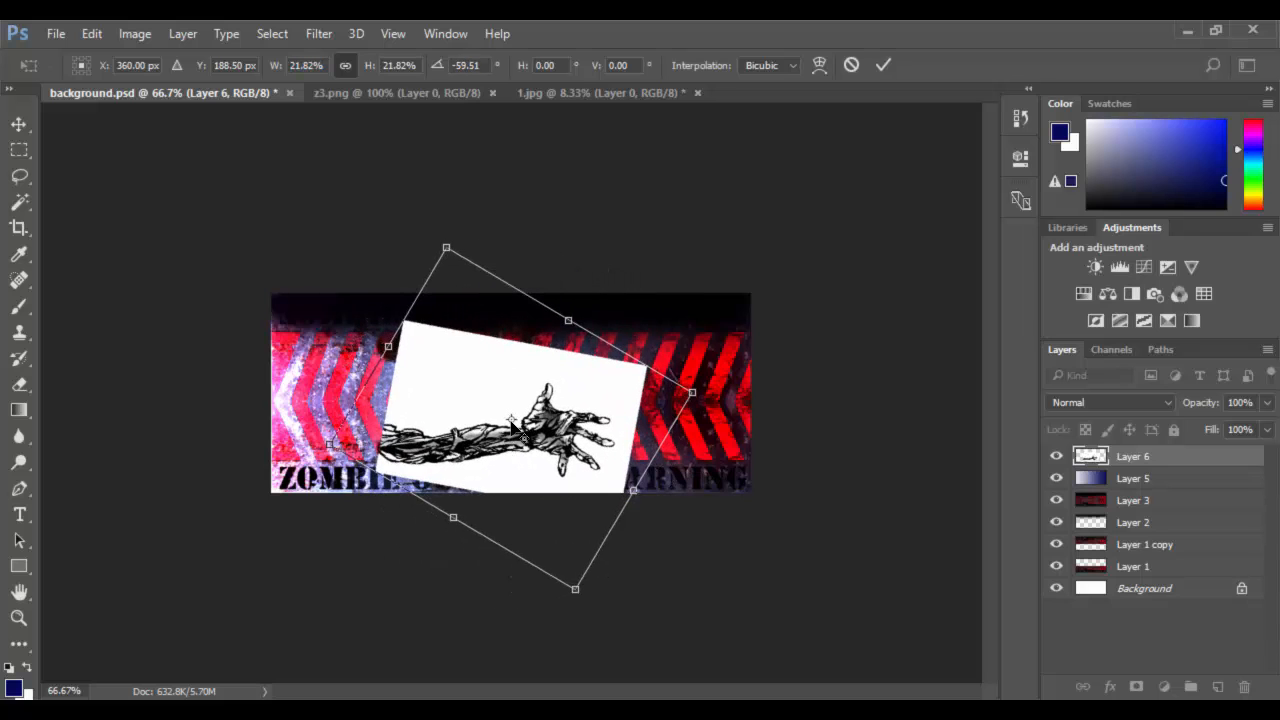
pyautogui.moveTo(512, 425); pyautogui.dragTo(390, 472)
pyautogui.moveTo(620, 224); pyautogui.dragTo(513, 302)
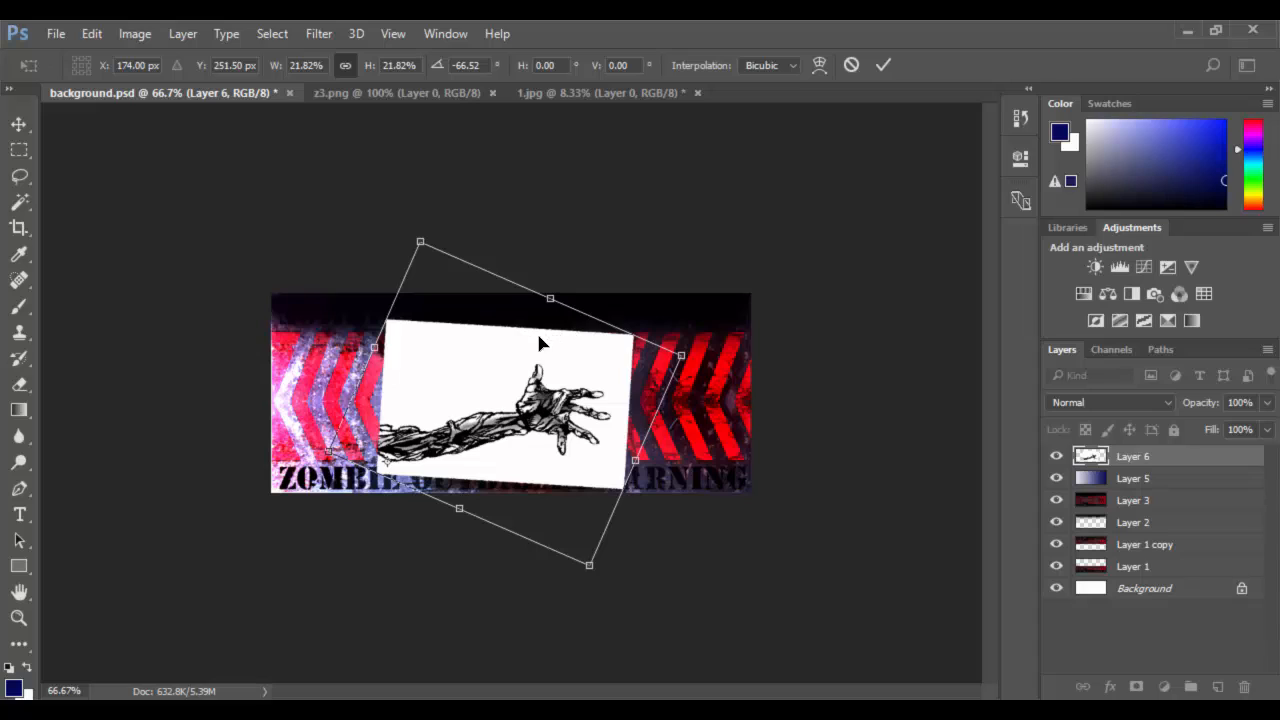
# Try the transform's reference point at several different spots on and around the arm drawing
pyautogui.keyDown('alt'); pyautogui.click(597, 346); pyautogui.keyUp('alt')
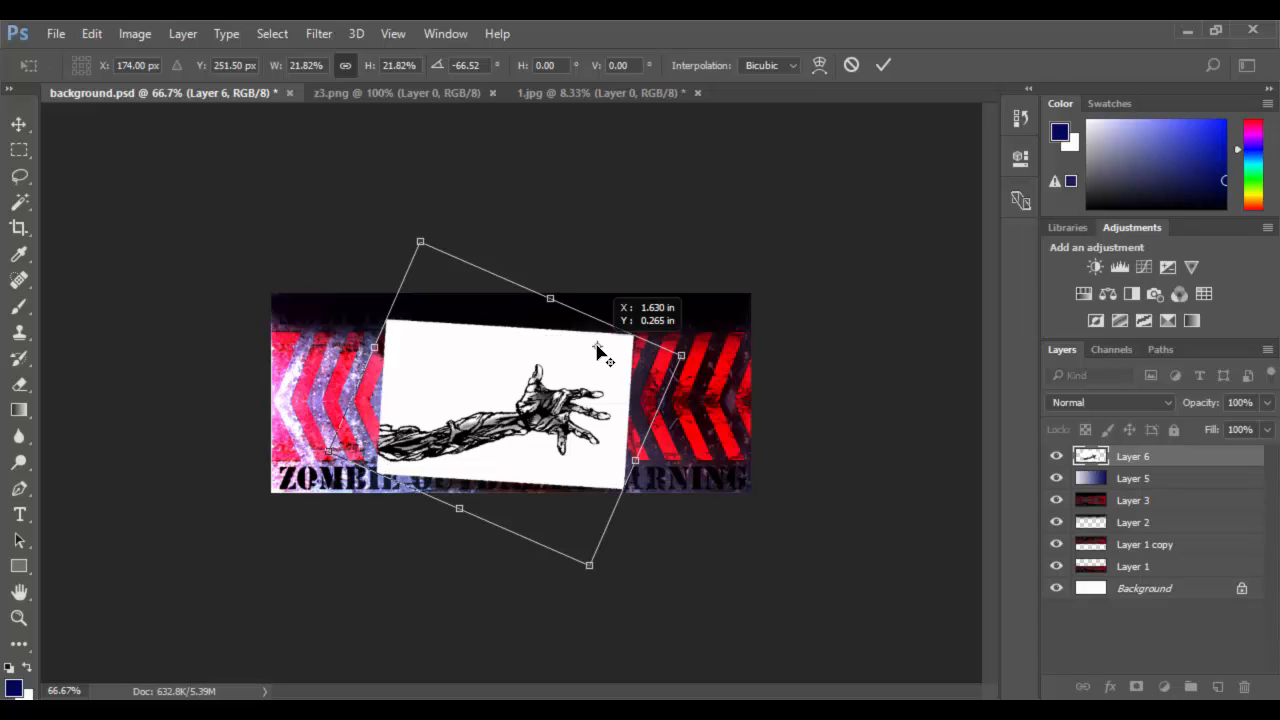
pyautogui.keyDown('alt'); pyautogui.click(609, 474); pyautogui.keyUp('alt')
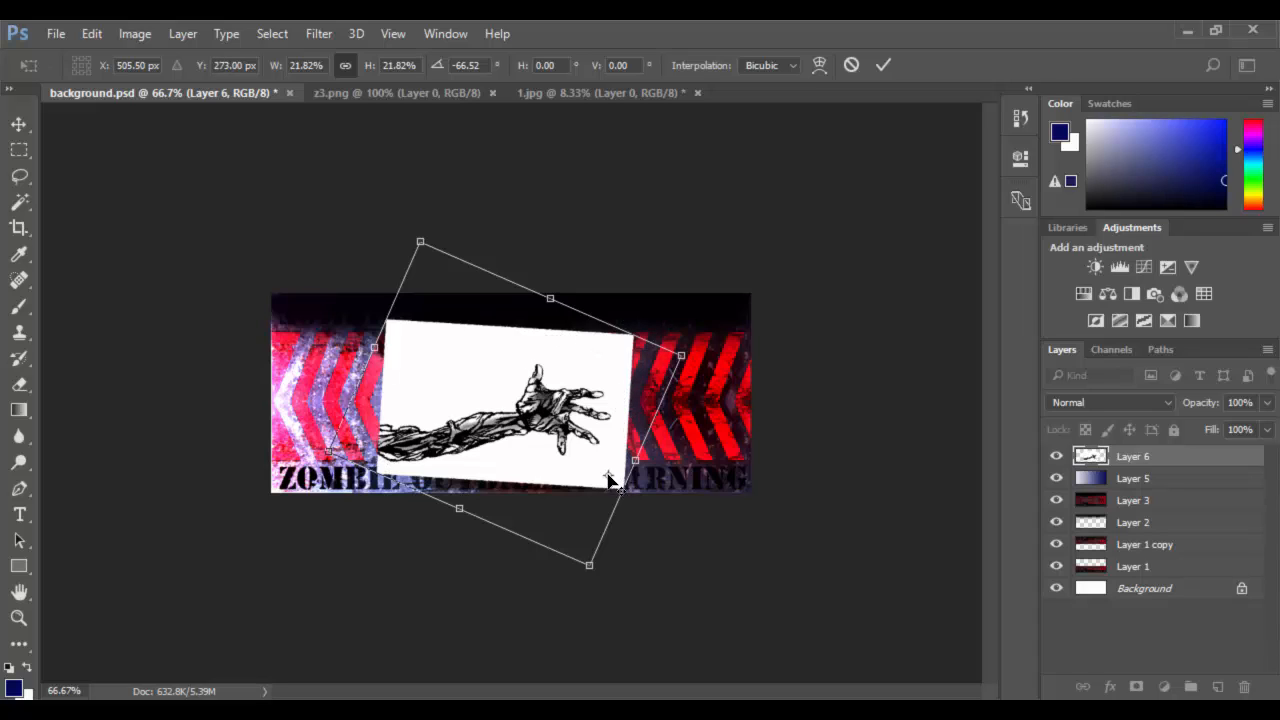
pyautogui.keyDown('alt'); pyautogui.click(423, 346); pyautogui.keyUp('alt')
pyautogui.keyDown('alt'); pyautogui.click(391, 388); pyautogui.keyUp('alt')
pyautogui.moveTo(390, 388); pyautogui.dragTo(469, 318)
pyautogui.keyDown('alt'); pyautogui.click(430, 269); pyautogui.keyUp('alt')
# Nudge the arm drawing, apply the transform with Bicubic interpolation, and shift the layer slightly up and left
pyautogui.moveTo(527, 411)
pyautogui.mouseDown()
pyautogui.moveTo(564, 398)
pyautogui.moveTo(504, 403)
pyautogui.moveTo(530, 419)
pyautogui.mouseUp()
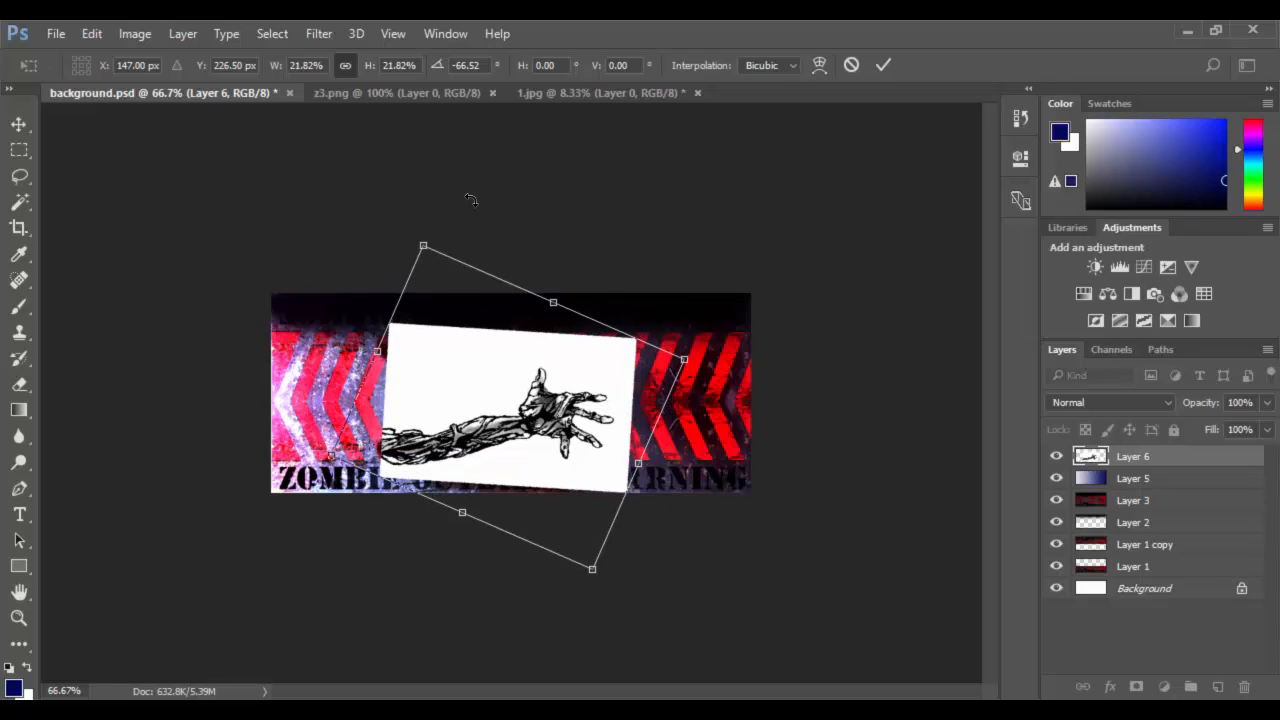
pyautogui.click(794, 67)
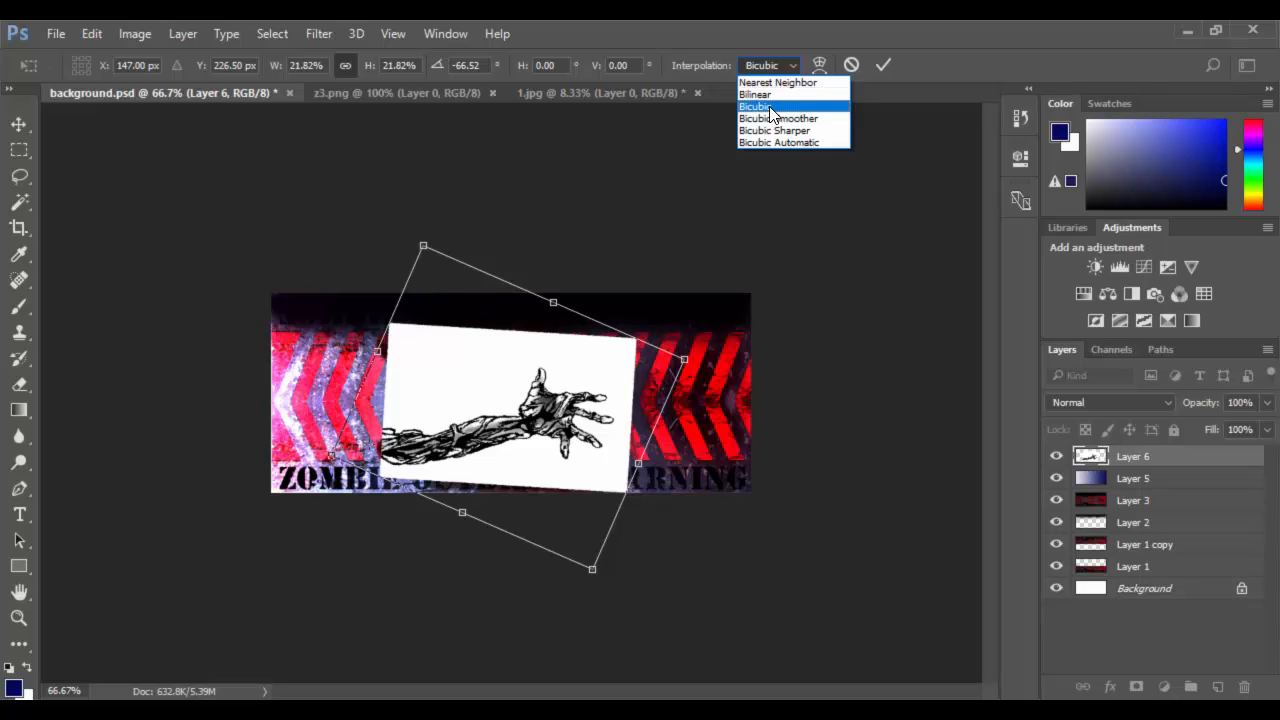
pyautogui.click(778, 108)
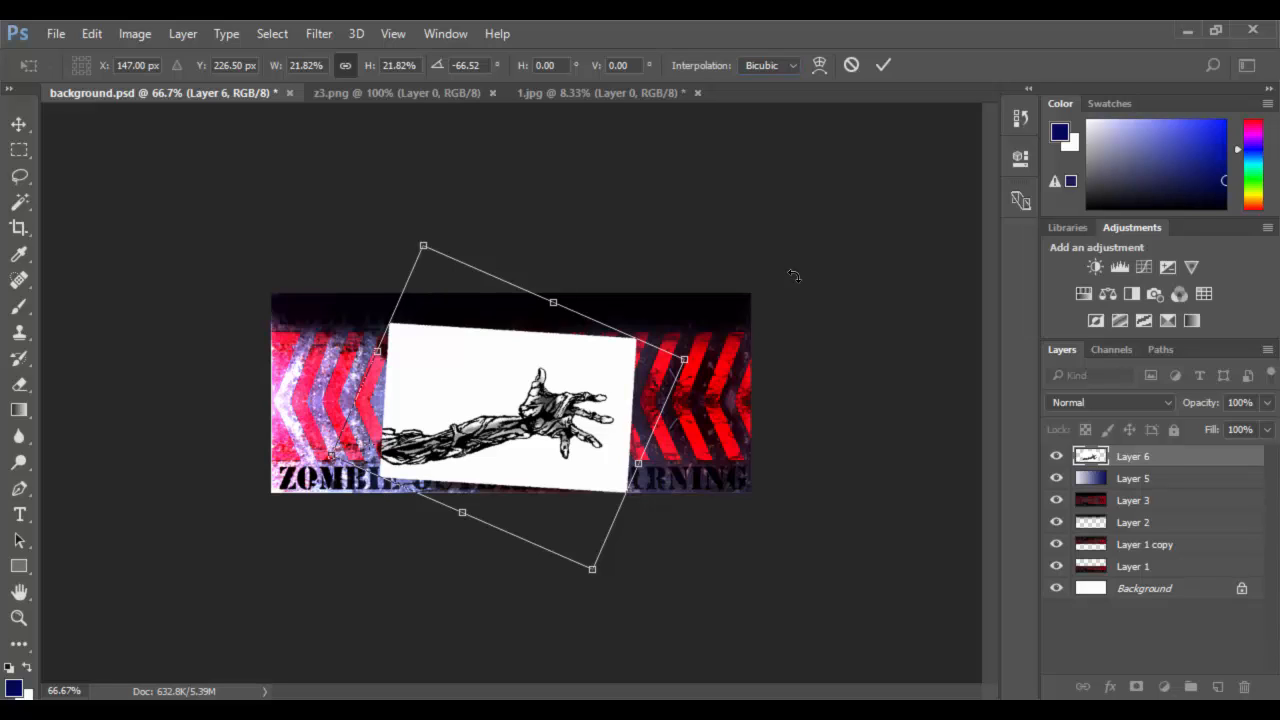
pyautogui.press('Return')
pyautogui.moveTo(525, 453); pyautogui.dragTo(494, 439)
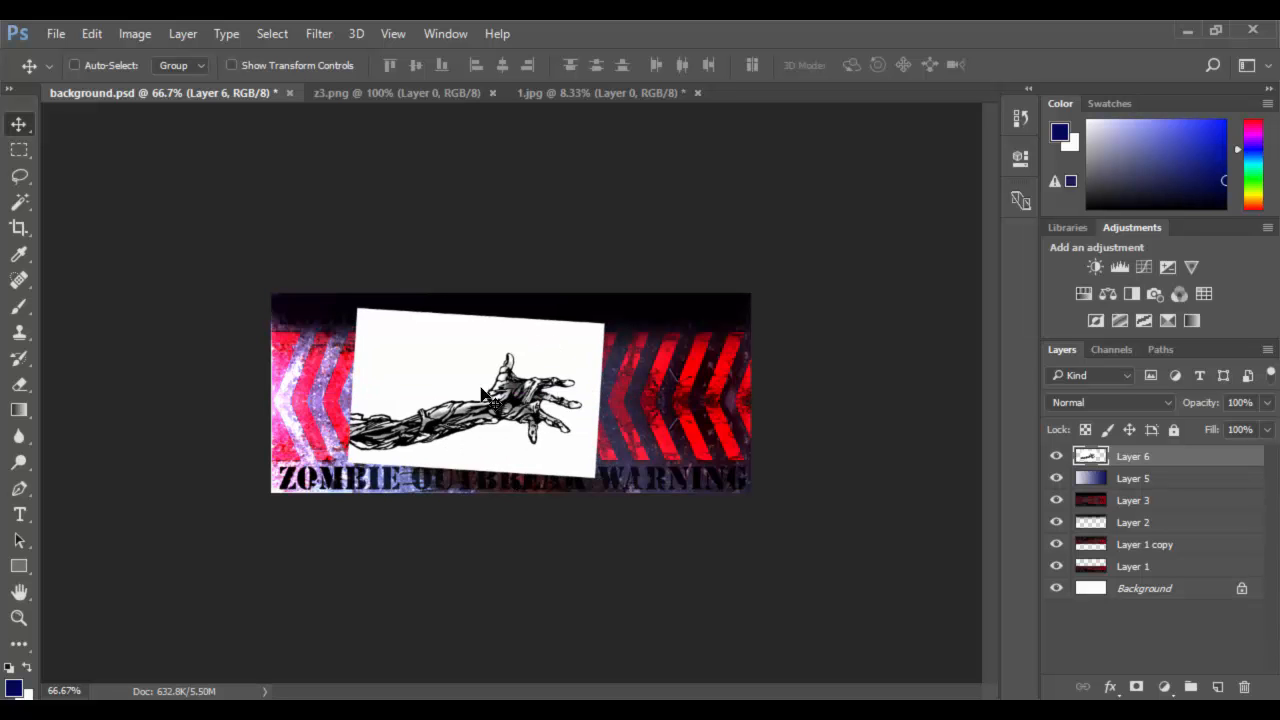
# Set the blend mode of Layer 6 to Multiply so the arm blends into the banner
pyautogui.press('z')
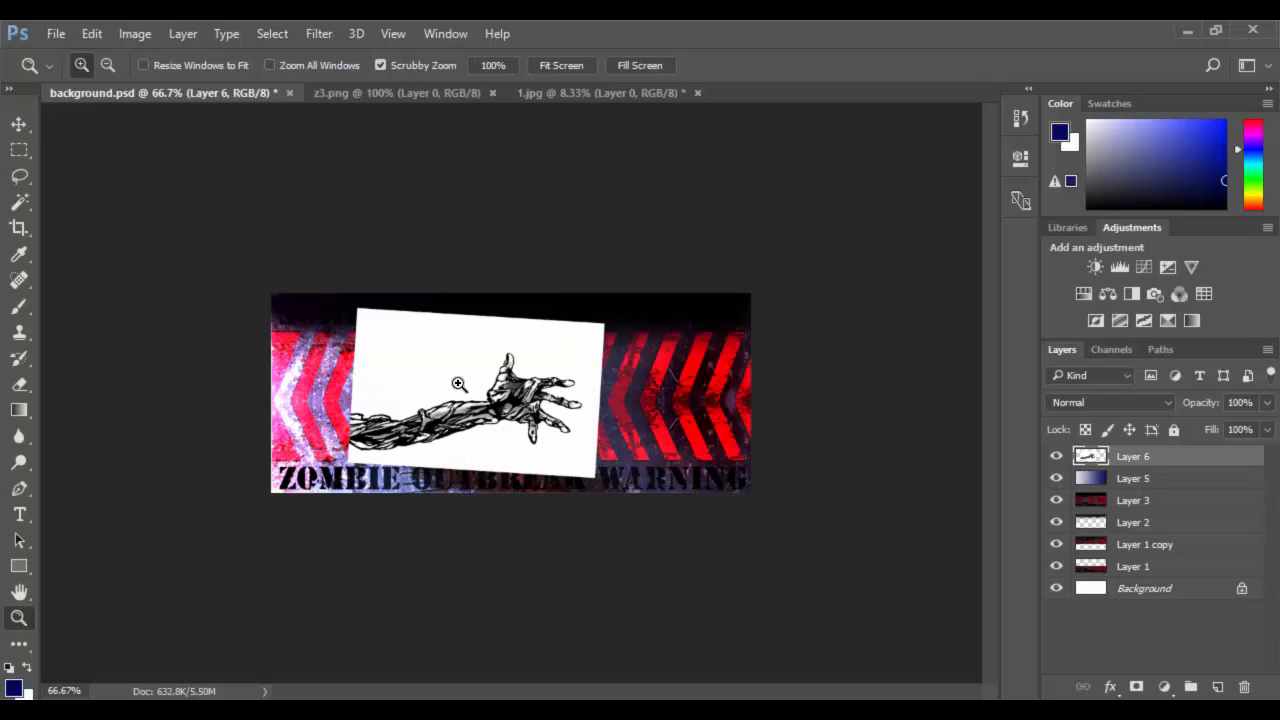
pyautogui.moveTo(458, 384); pyautogui.dragTo(511, 392)
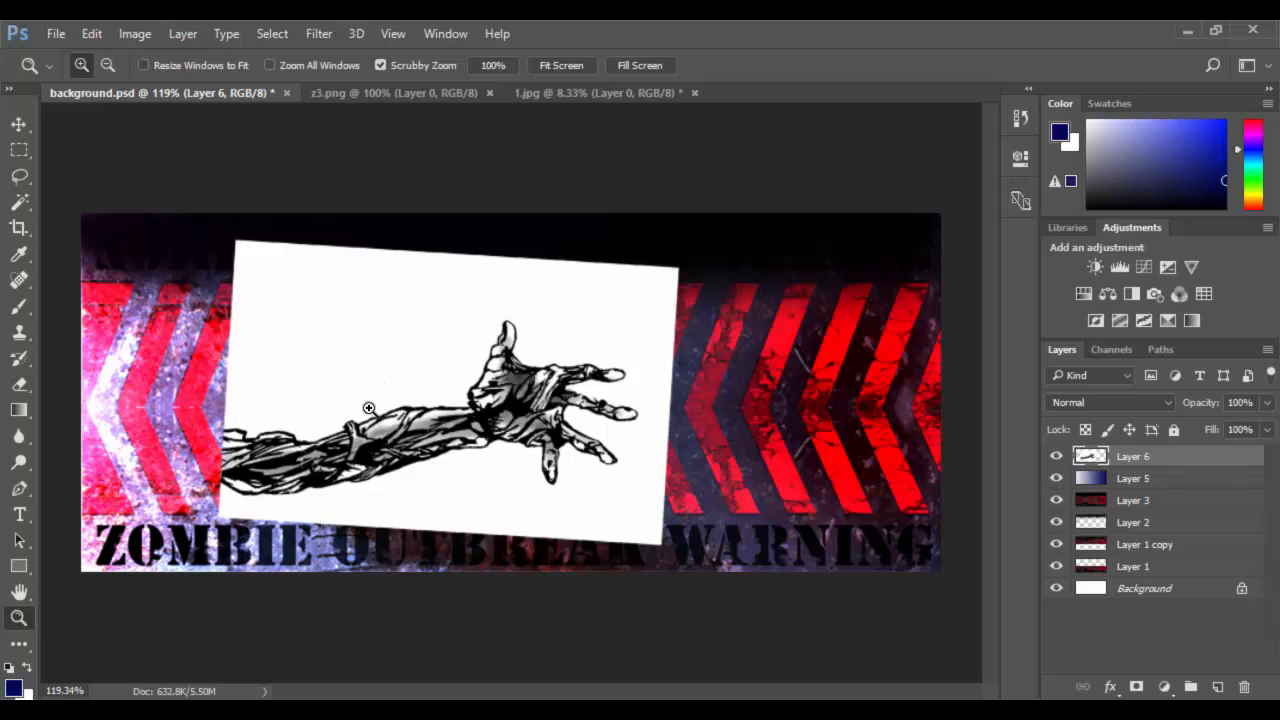
pyautogui.click(1131, 403)
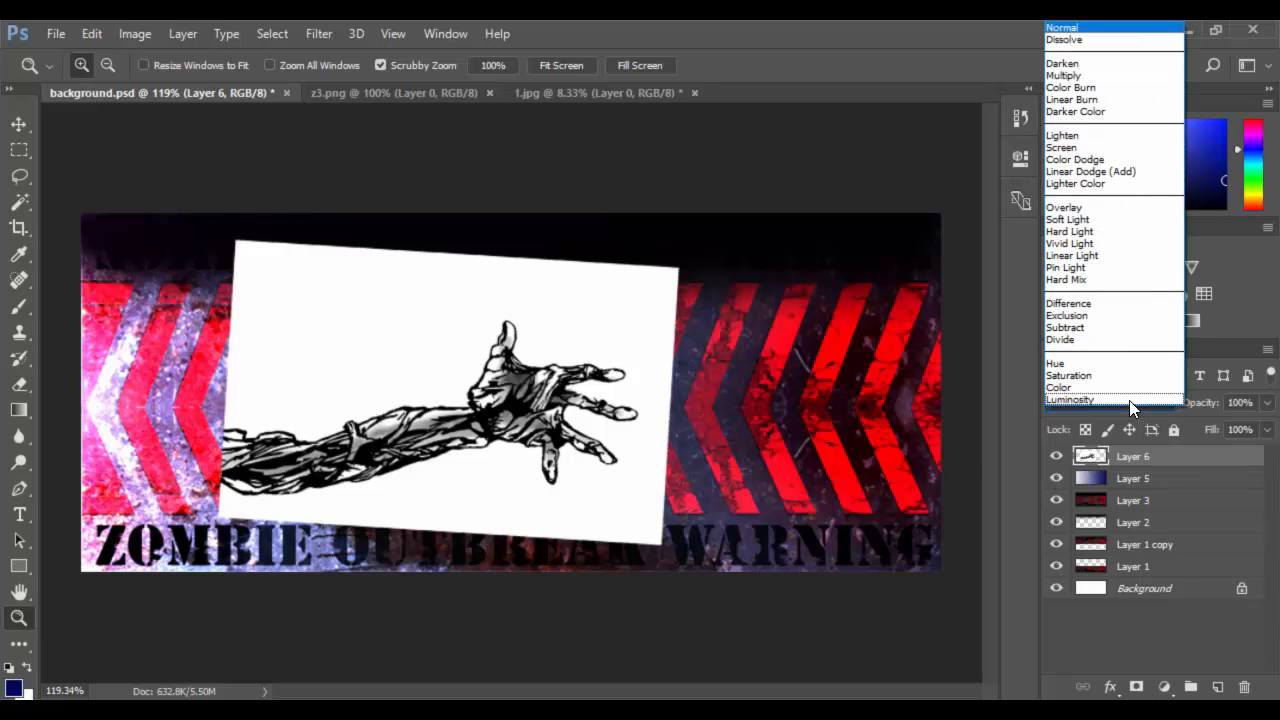
pyautogui.click(1127, 75)
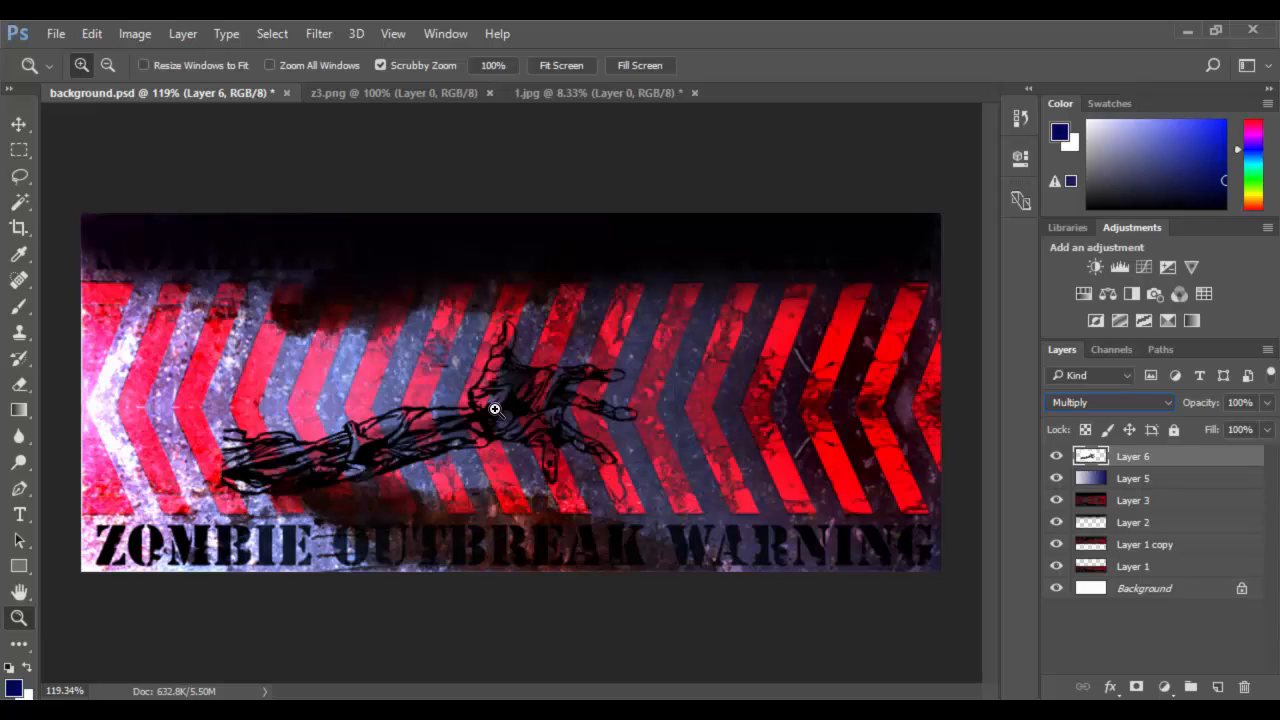
# Move the arm drawing to the left part of the banner and set Layer 6's blend mode to Normal
pyautogui.click(19, 124)
pyautogui.moveTo(485, 437); pyautogui.dragTo(330, 420)
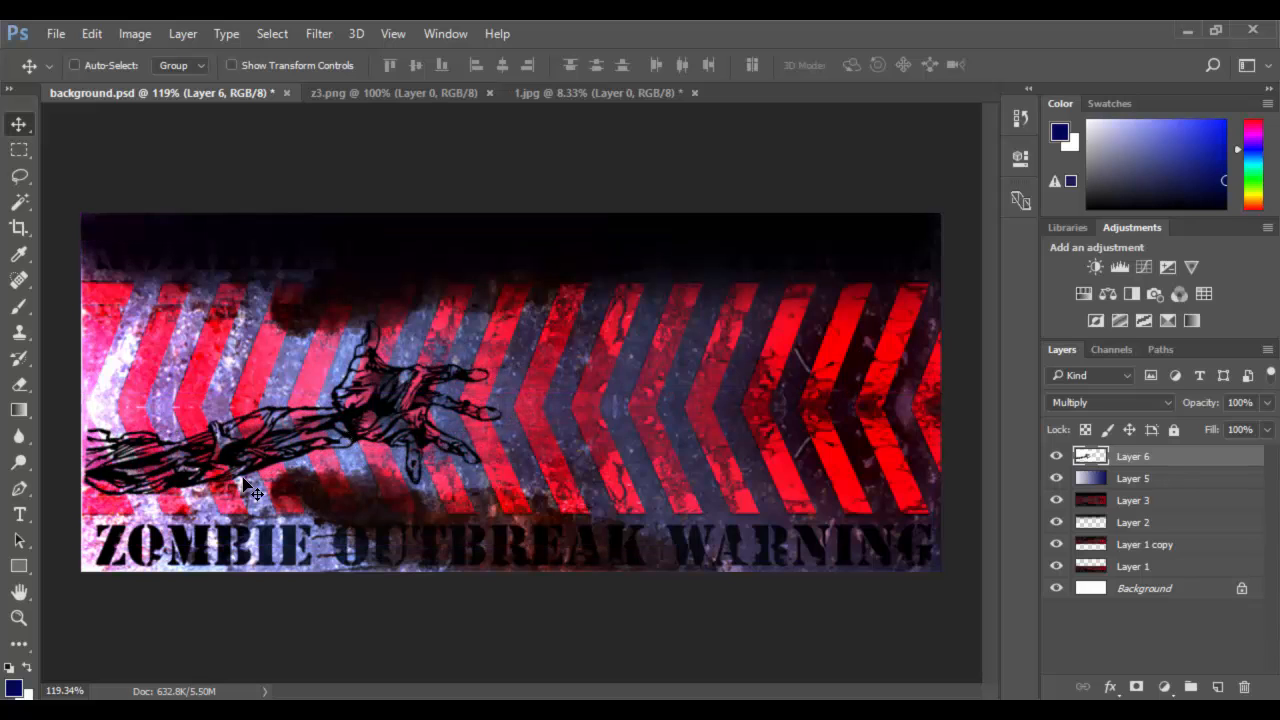
pyautogui.click(1076, 402)
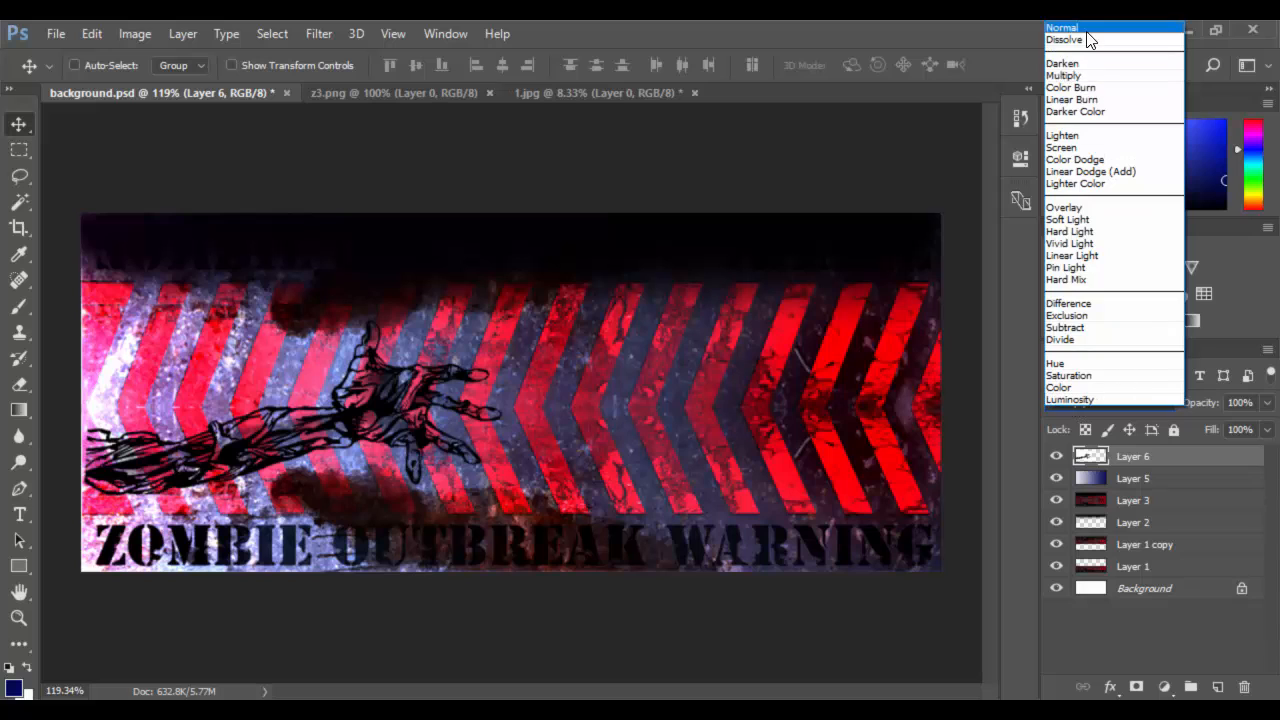
pyautogui.click(1070, 28)
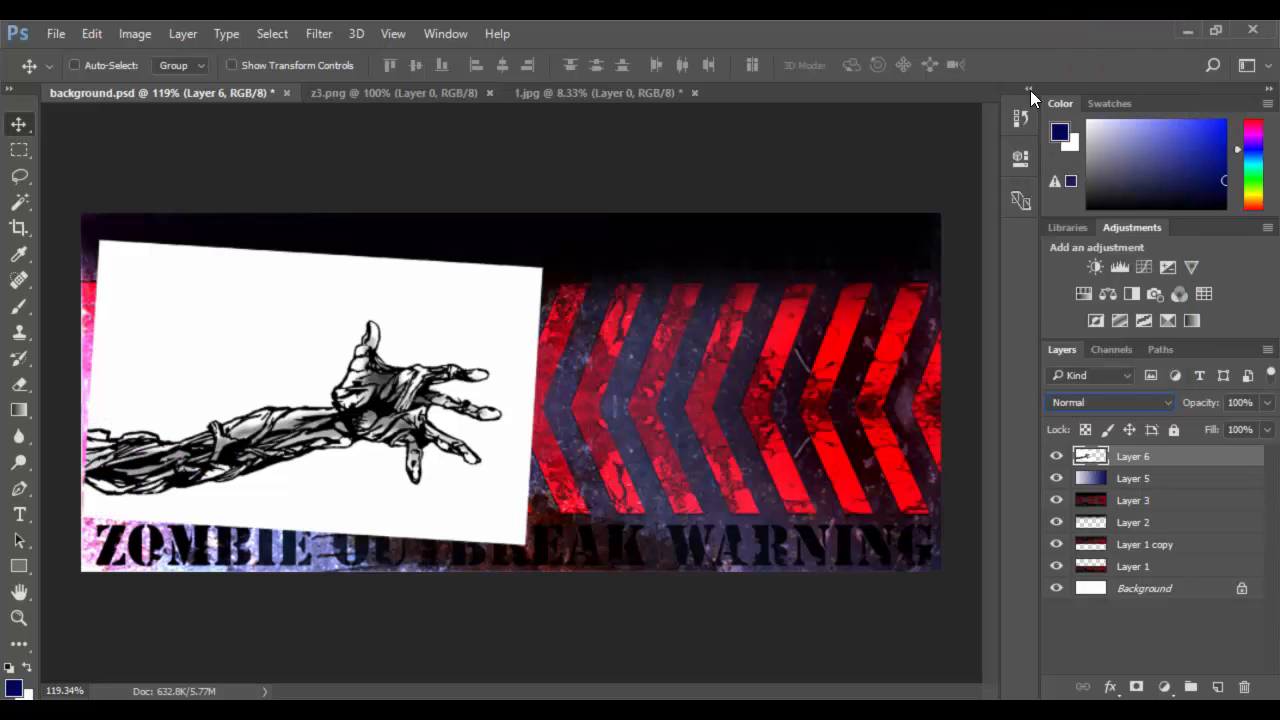
pyautogui.moveTo(314, 334); pyautogui.dragTo(356, 350)
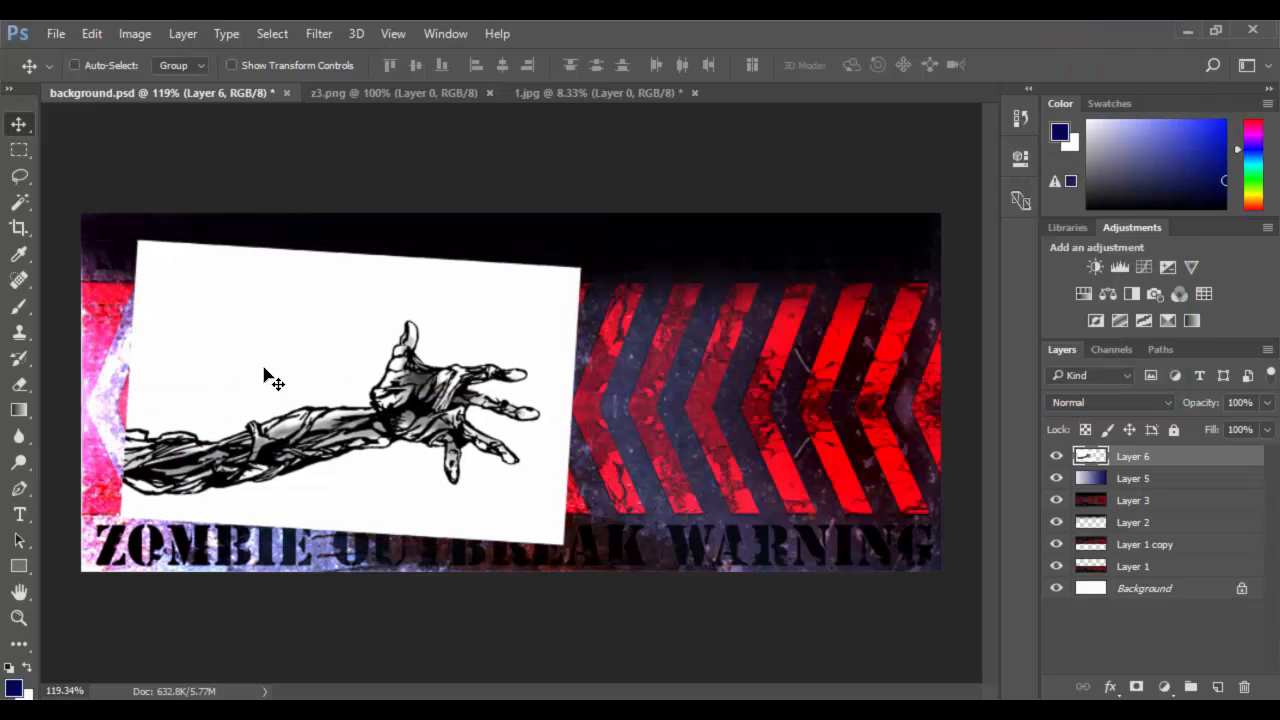
# Select the white background around the arm with the Magic Wand at tolerance 32 and hide it with a layer mask on Layer 6
pyautogui.click(20, 202)
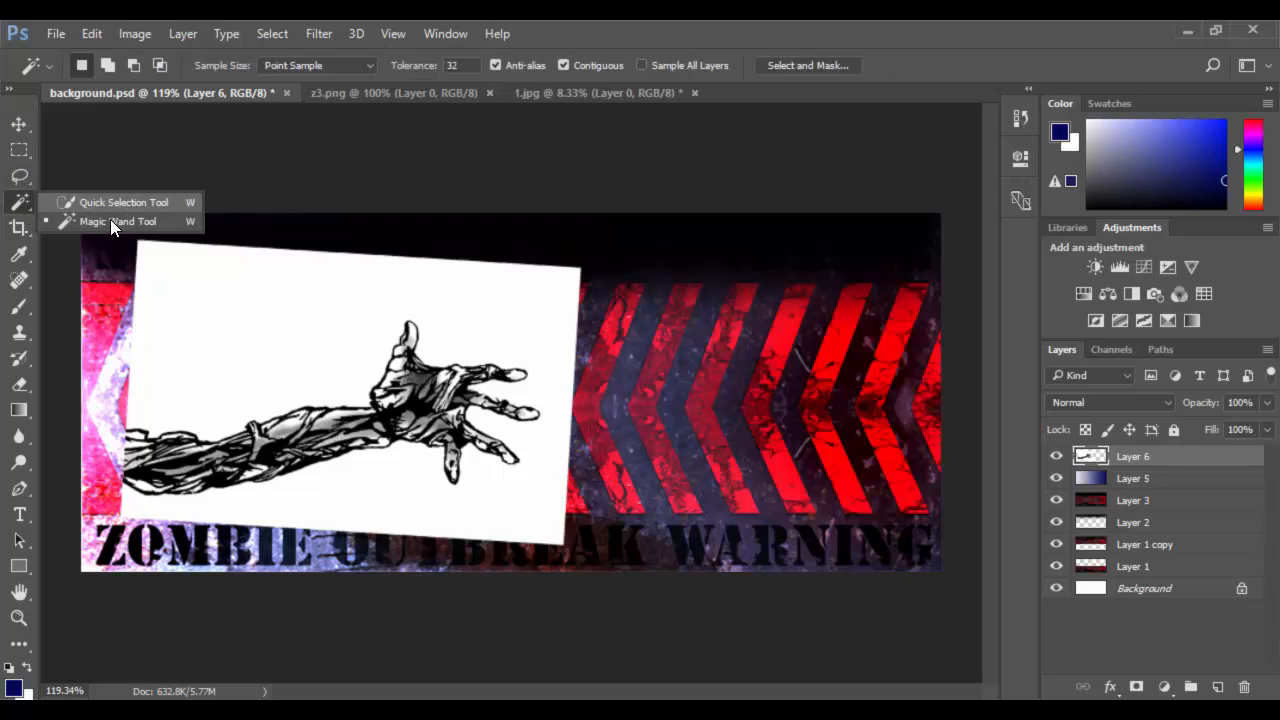
pyautogui.click(110, 221)
pyautogui.click(275, 346)
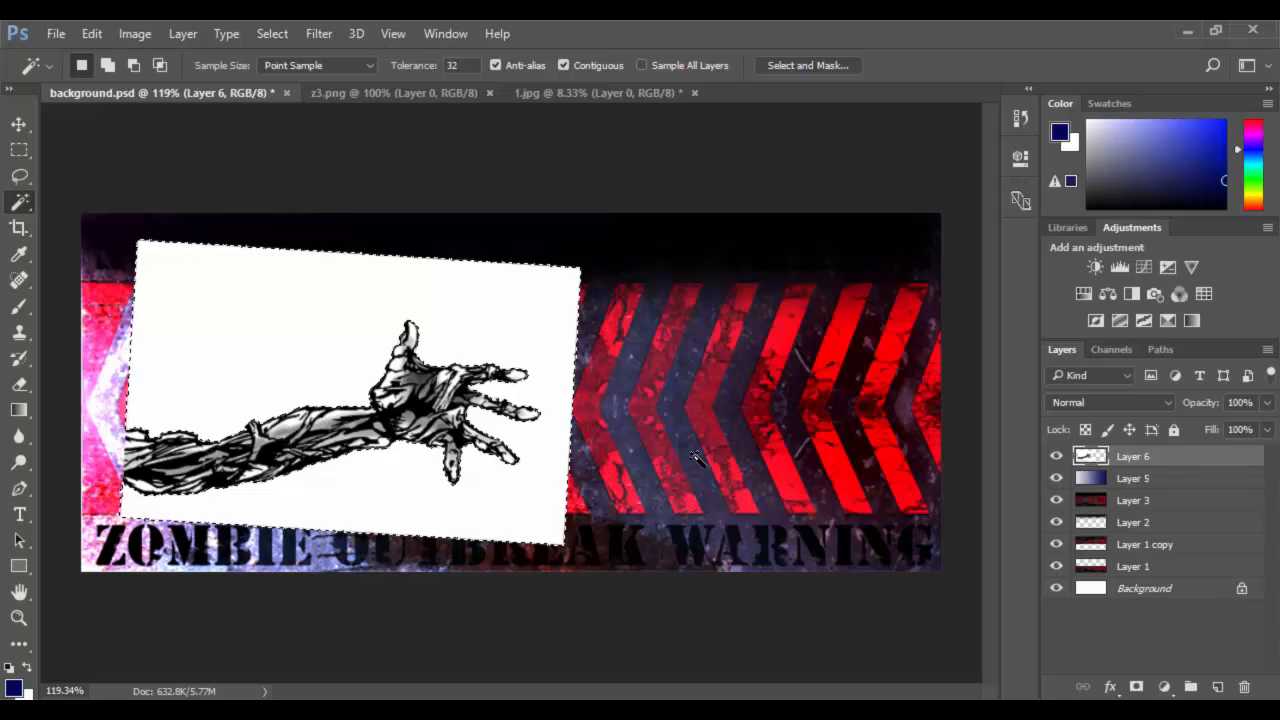
pyautogui.press('q')
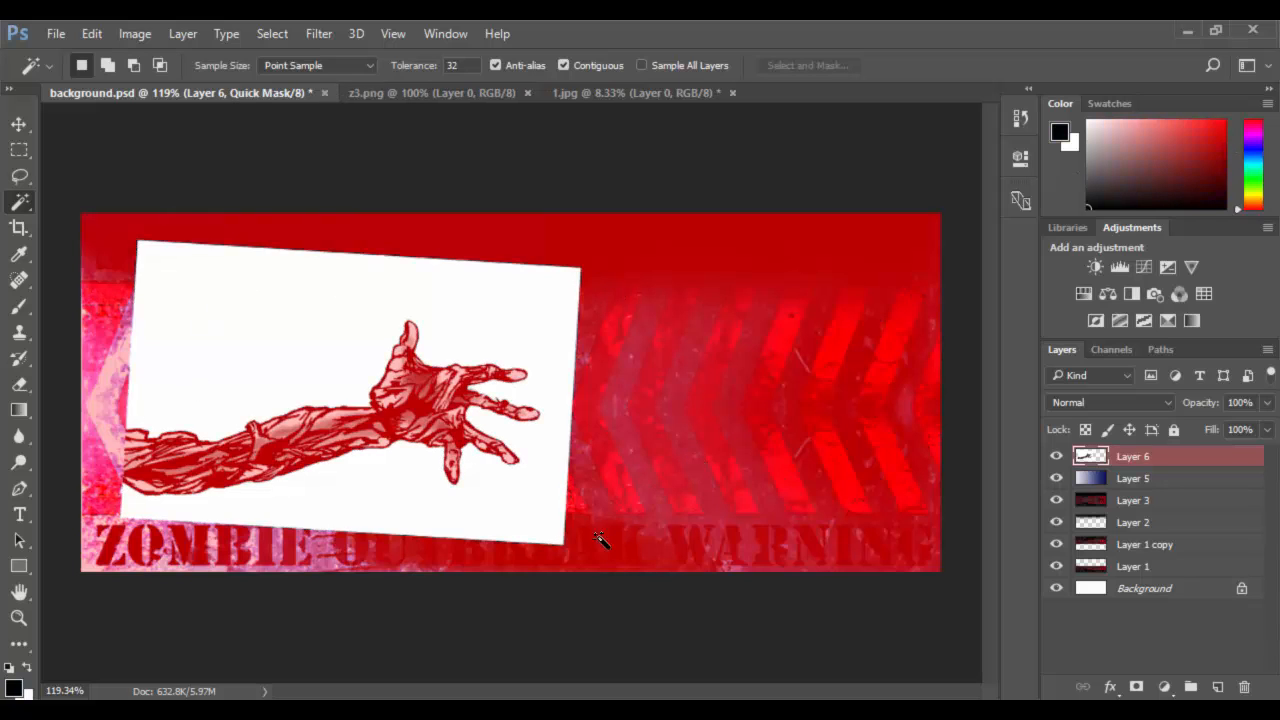
pyautogui.press('q')
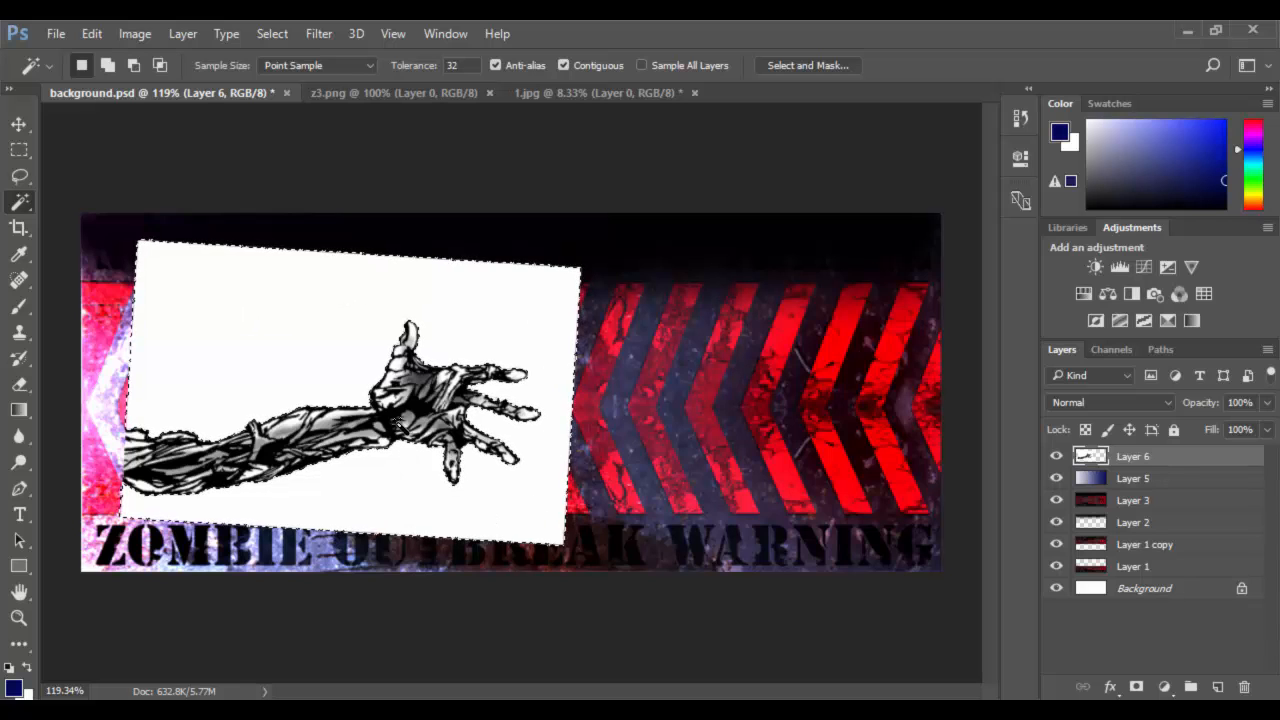
pyautogui.click(1137, 688)
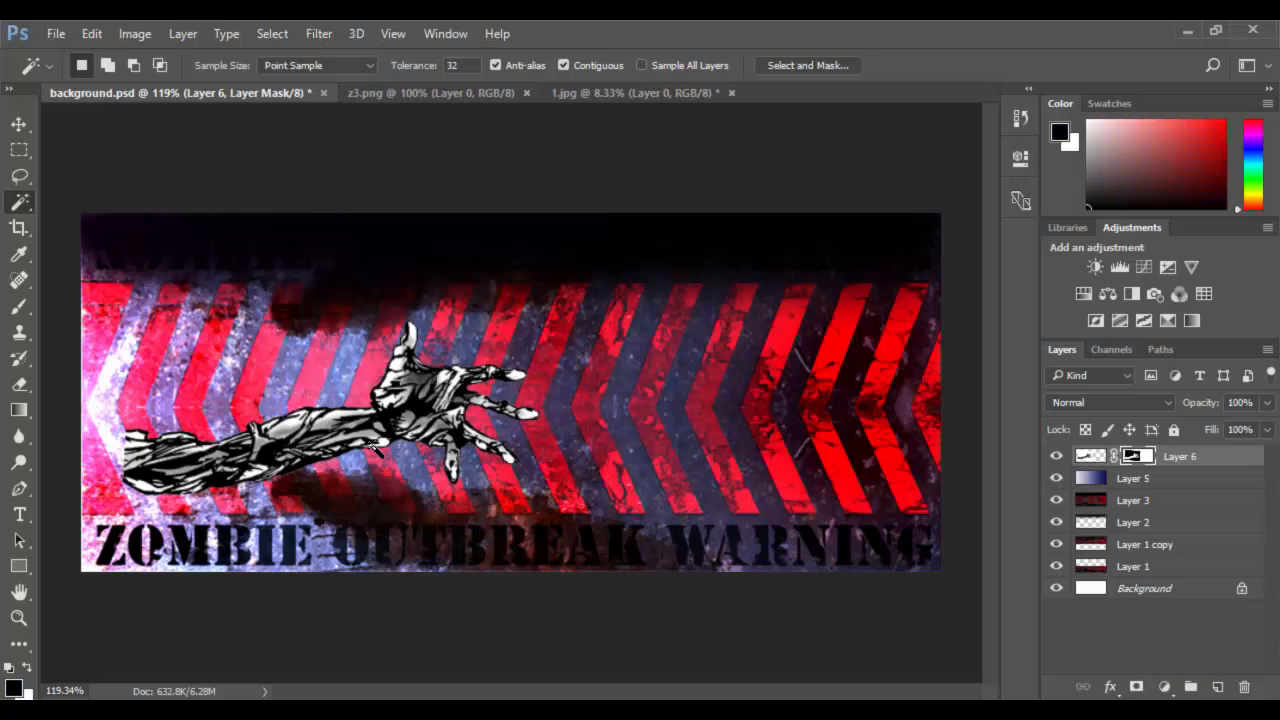
# Reposition the masked arm so the cut end of the forearm meets the banner's left edge
pyautogui.press('v')
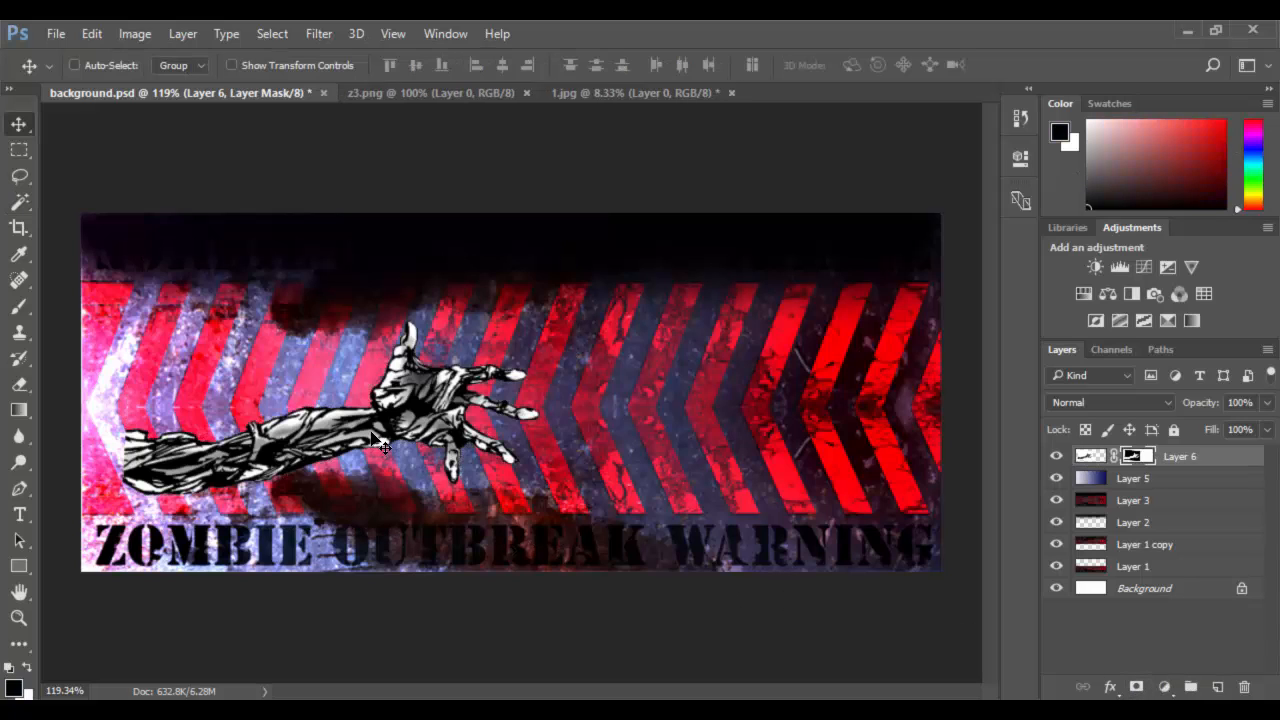
pyautogui.moveTo(373, 433); pyautogui.dragTo(318, 448)
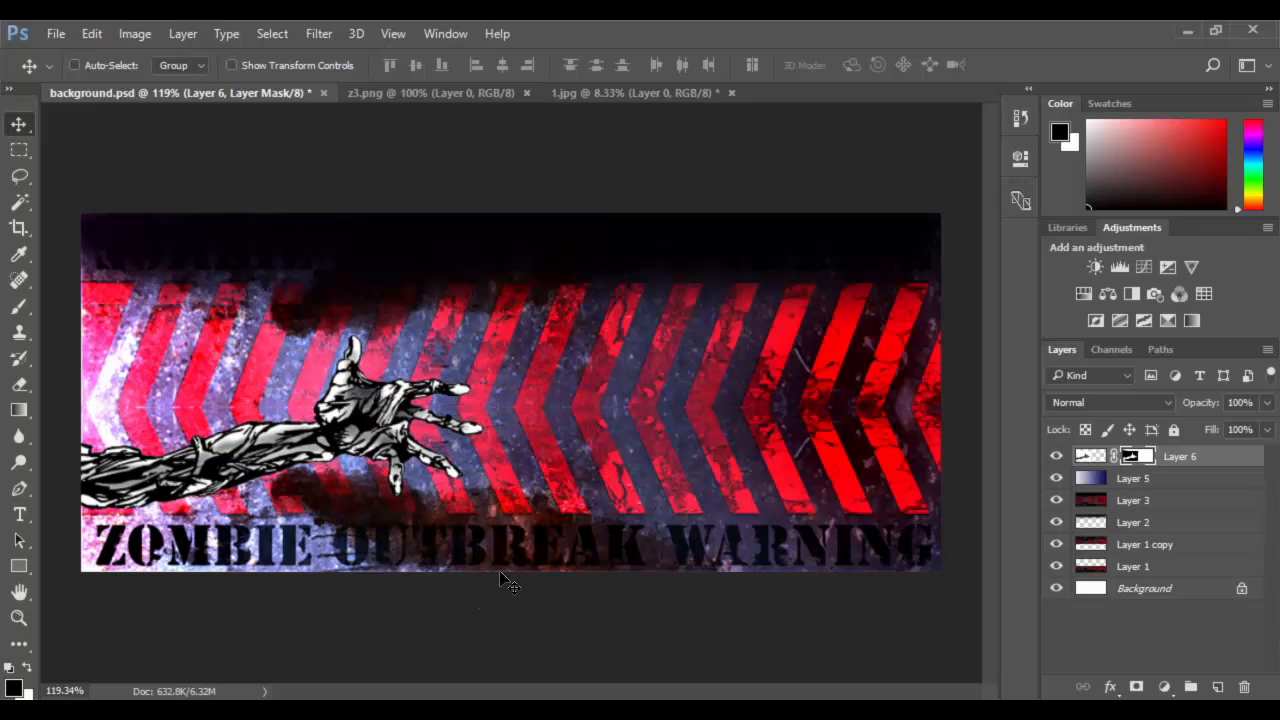
pyautogui.moveTo(375, 433)
pyautogui.mouseDown()
pyautogui.moveTo(374, 405)
pyautogui.moveTo(385, 418)
pyautogui.mouseUp()
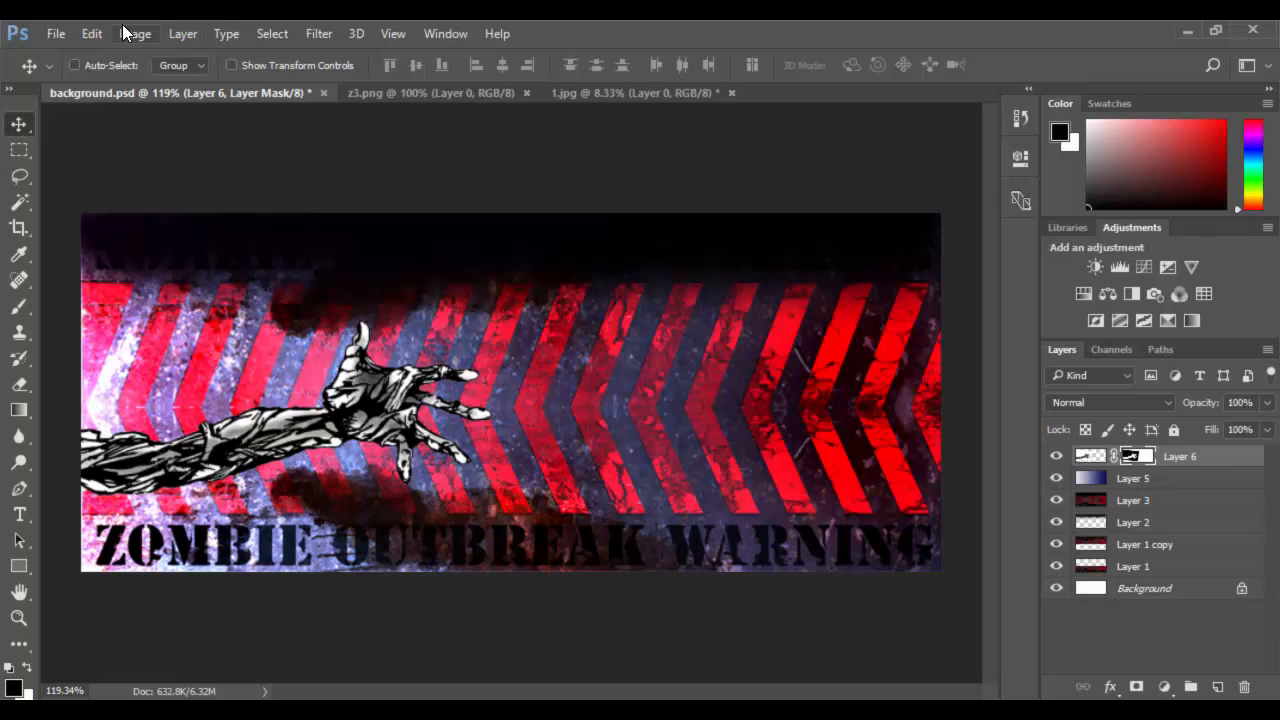
# Try rotating the arm 180° and flipping it vertically and horizontally, and apply the transform
pyautogui.click(91, 33)
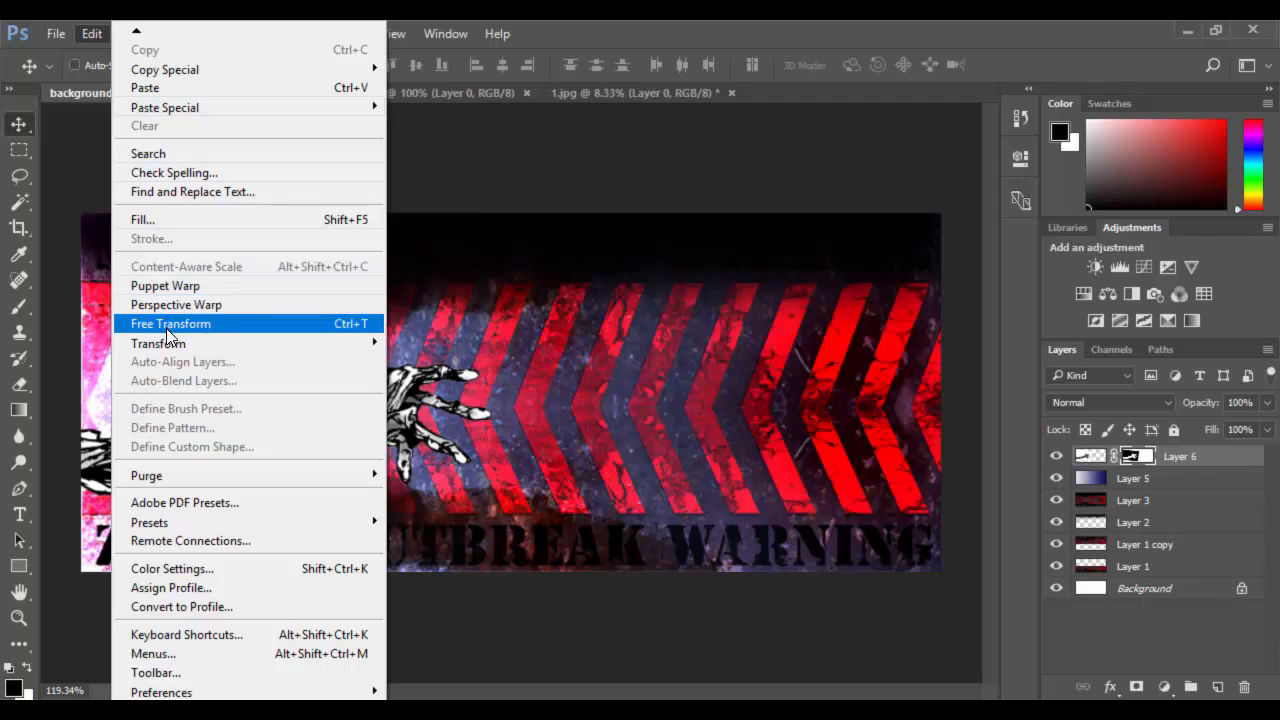
pyautogui.moveTo(170, 343)
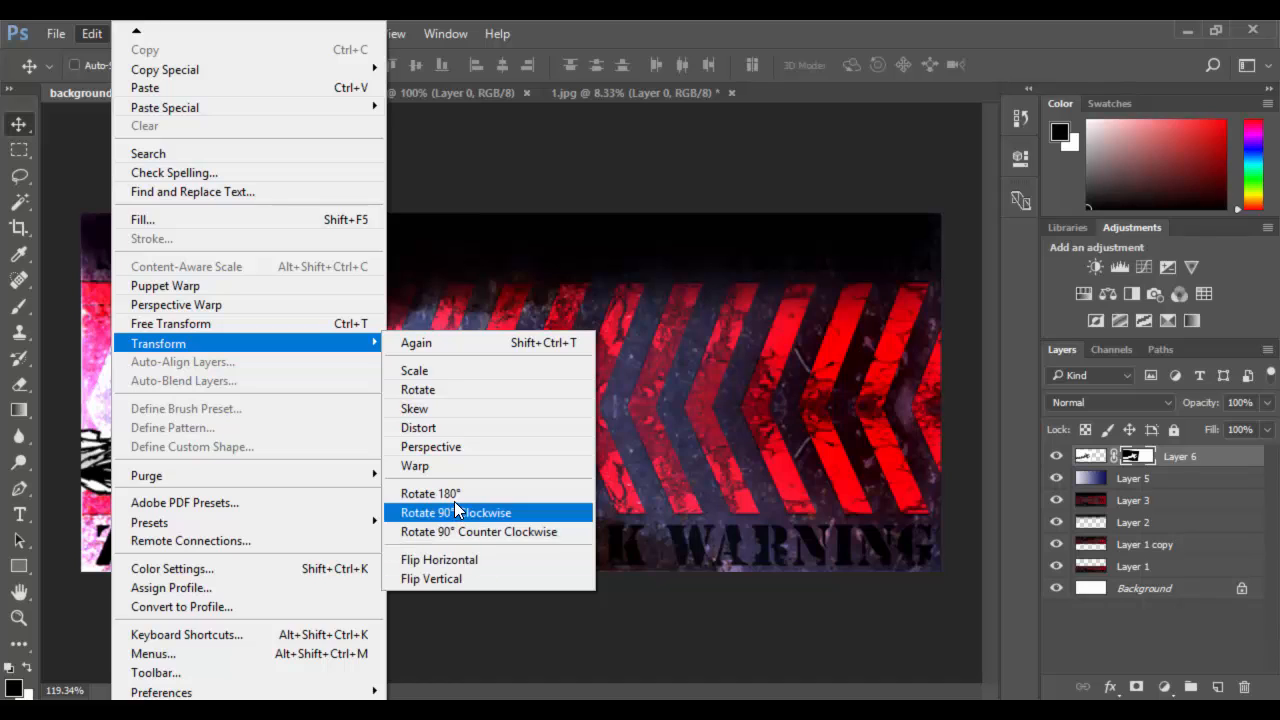
pyautogui.press('Return')
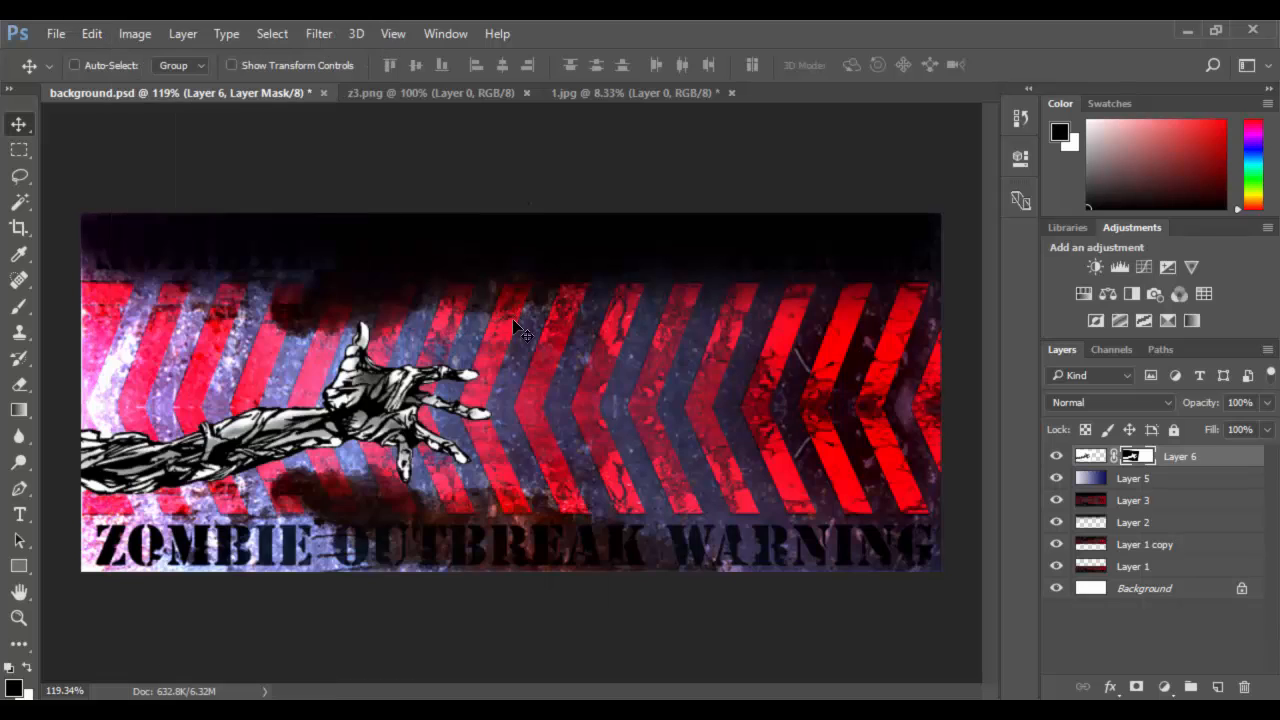
pyautogui.rightClick(393, 410)
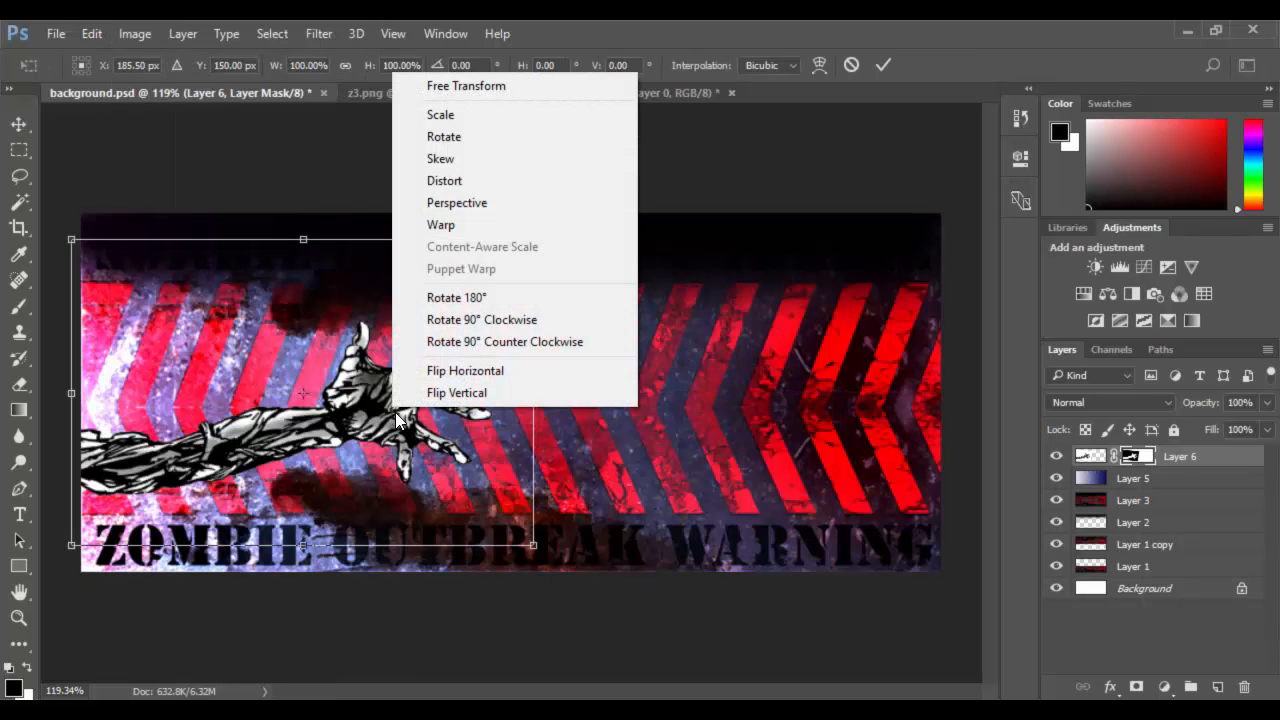
pyautogui.click(457, 297)
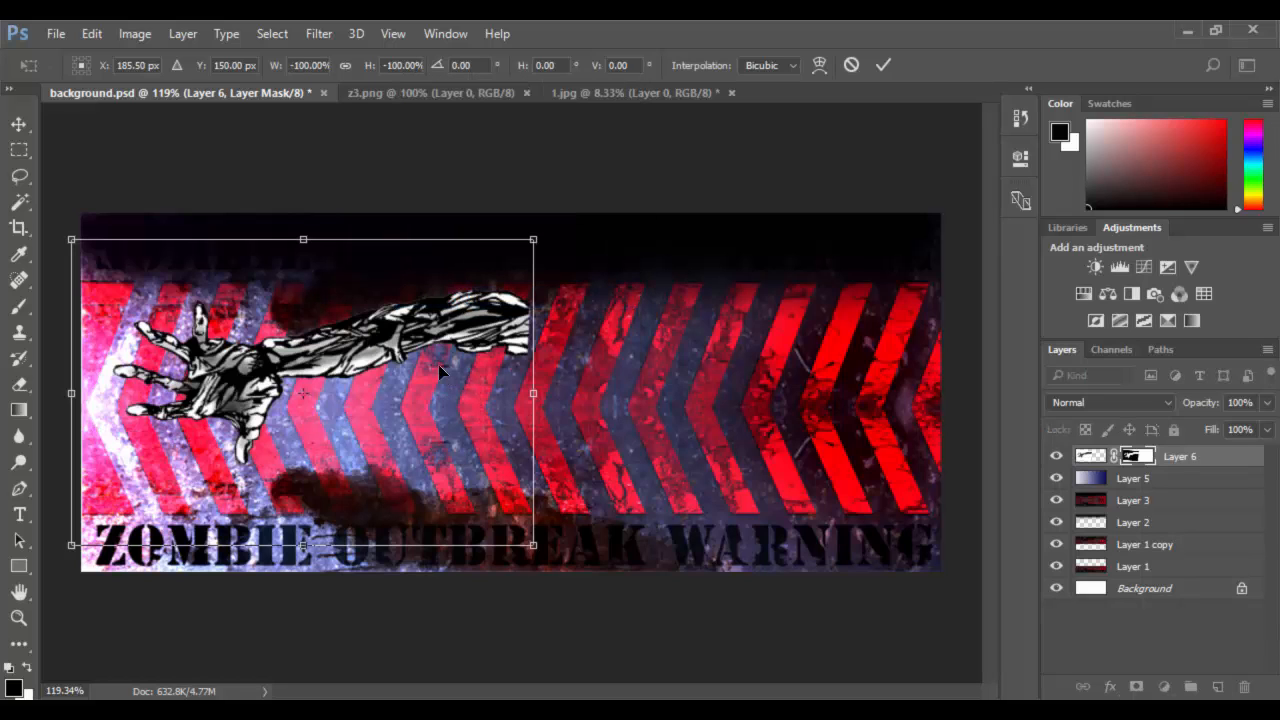
pyautogui.rightClick(428, 327)
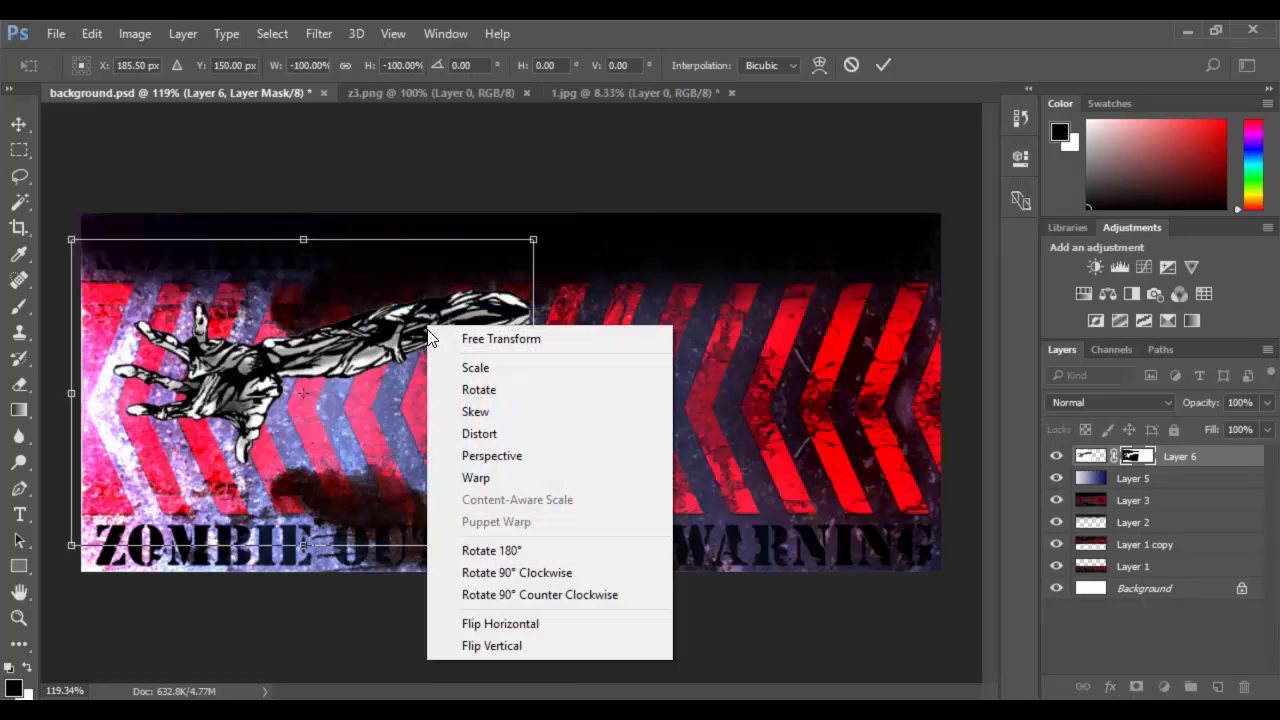
pyautogui.click(510, 647)
pyautogui.rightClick(477, 456)
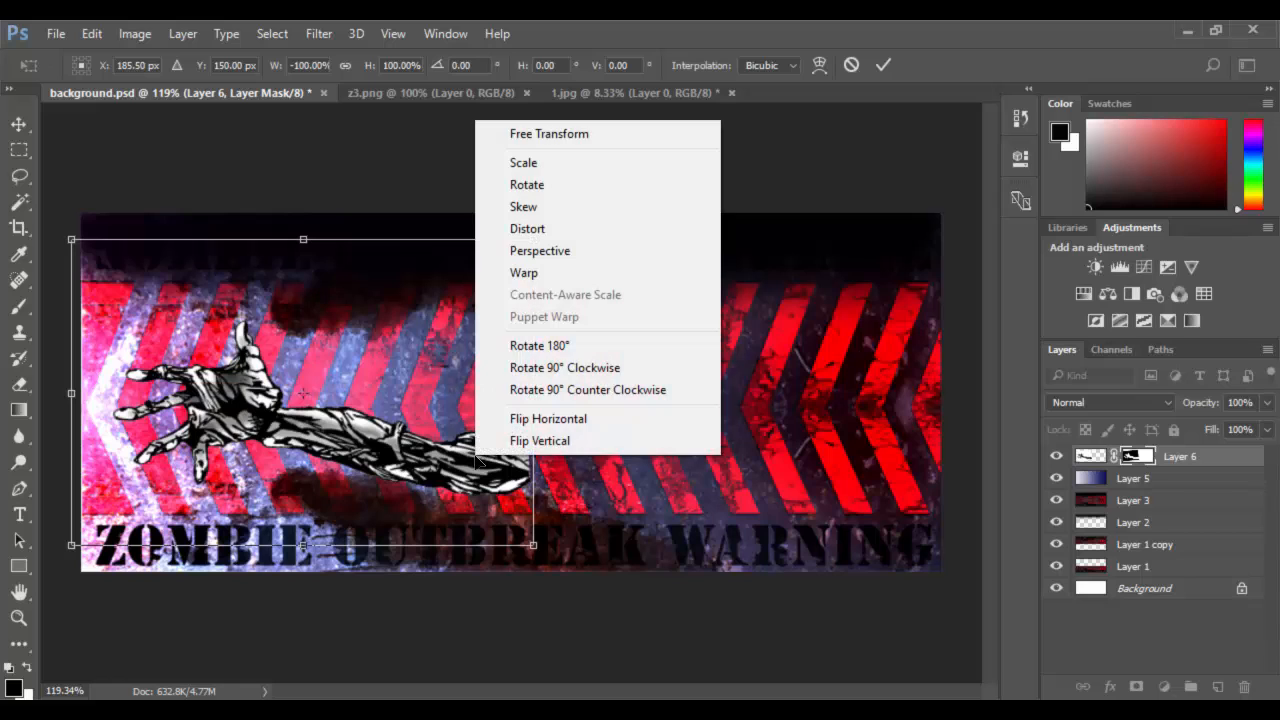
pyautogui.click(512, 419)
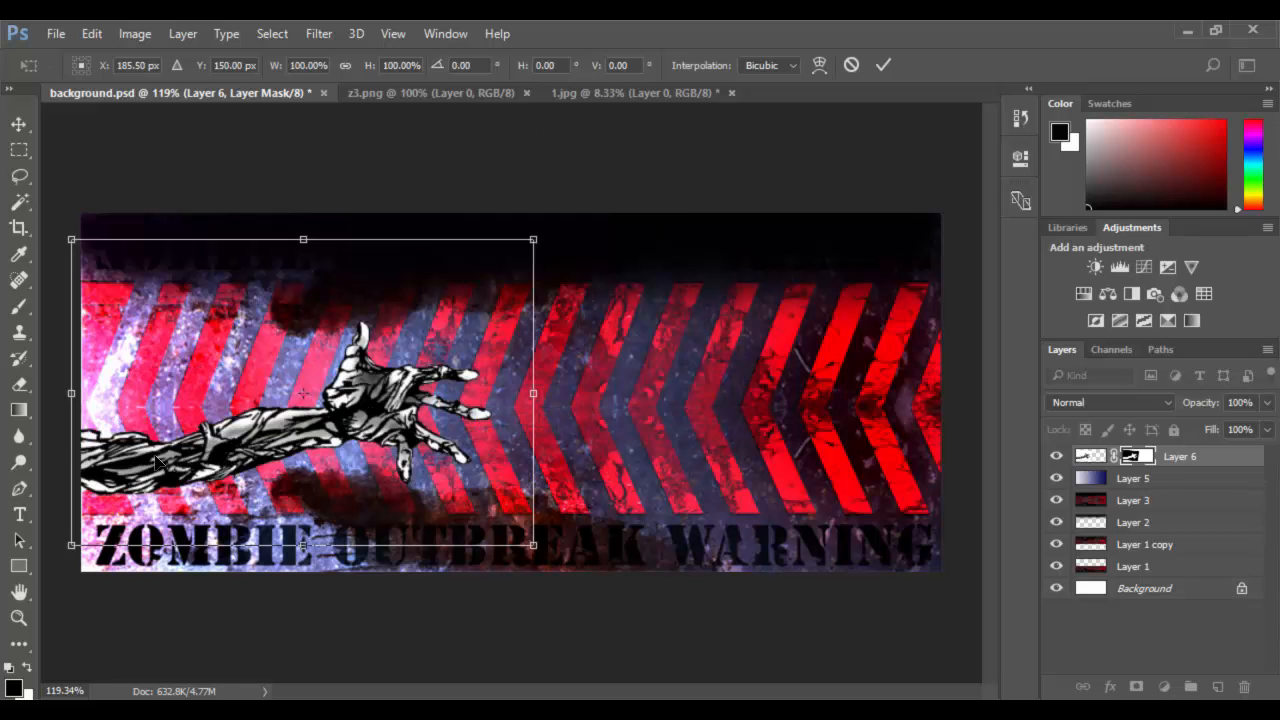
pyautogui.press('Return')
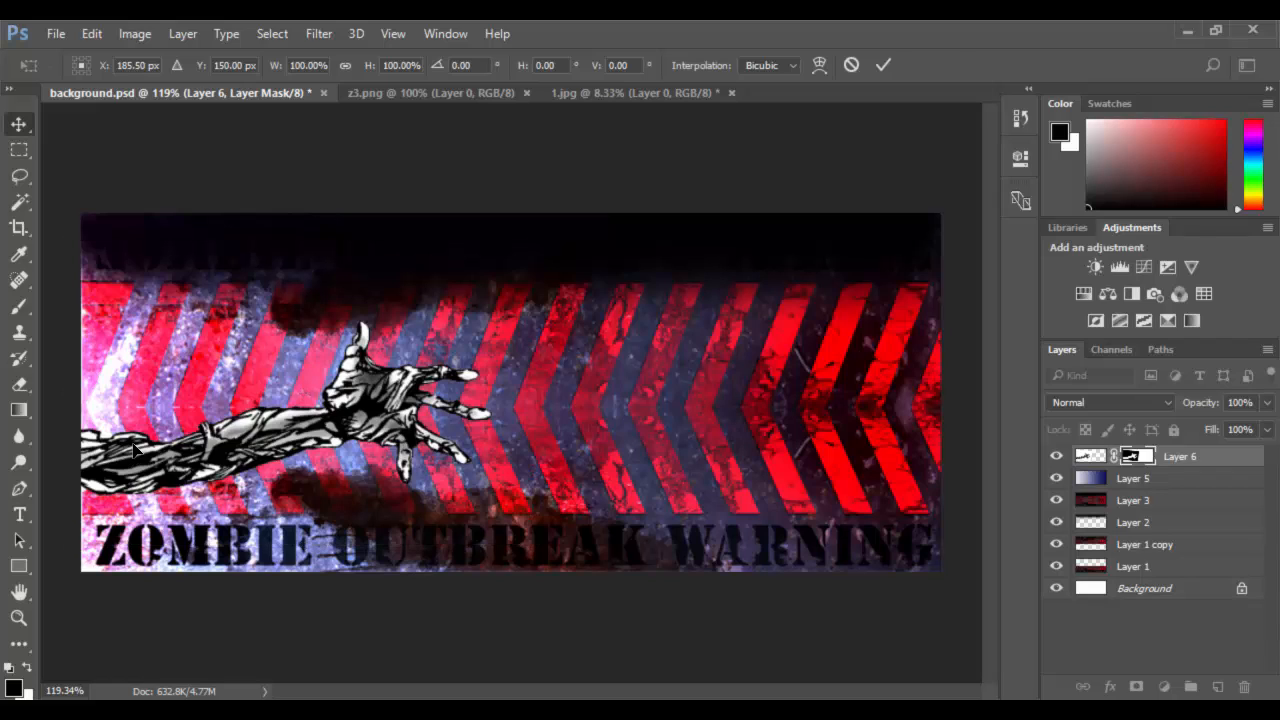